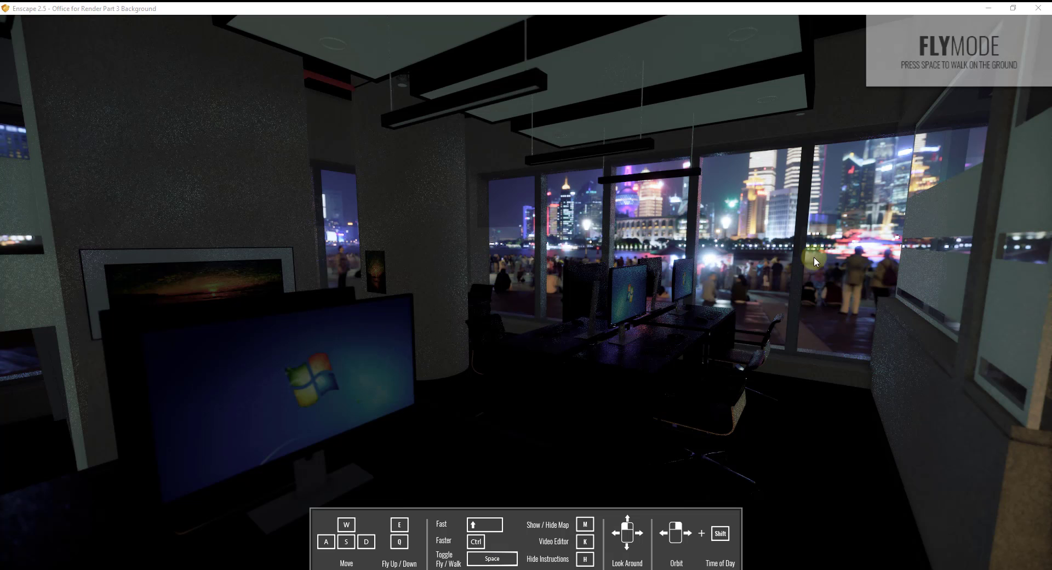
# In SketchUp, open the office layout component for editing and select the pendant light nearest the camera.
pyautogui.moveTo(760, 259); pyautogui.dragTo(772, 234)
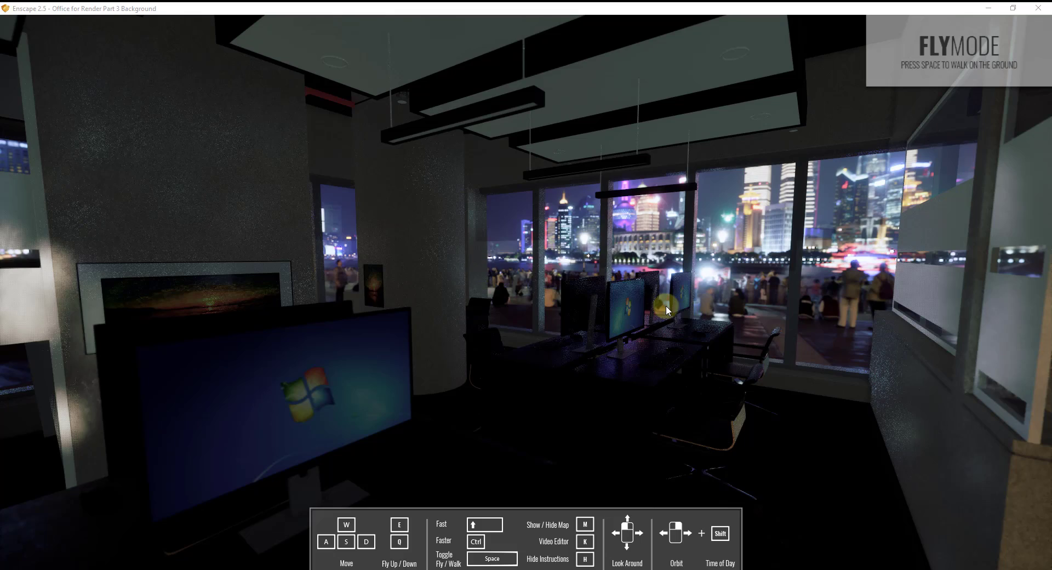
pyautogui.moveTo(666, 304); pyautogui.dragTo(720, 329)
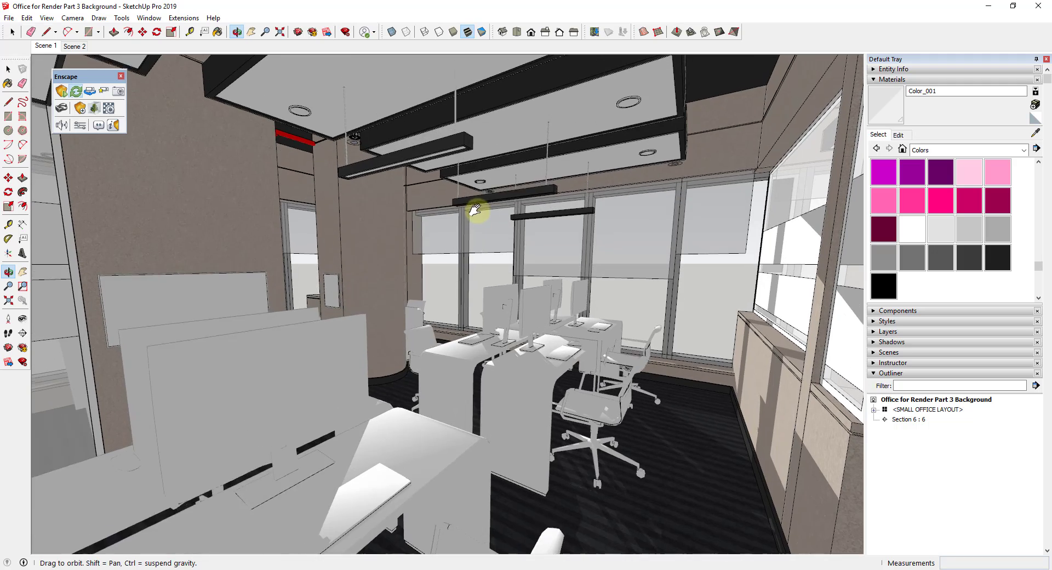
pyautogui.moveTo(476, 211)
pyautogui.keyDown('shift'); pyautogui.mouseDown()
pyautogui.moveTo(474, 223)
pyautogui.moveTo(463, 200)
pyautogui.mouseUp(); pyautogui.keyUp('shift')
pyautogui.press('space')
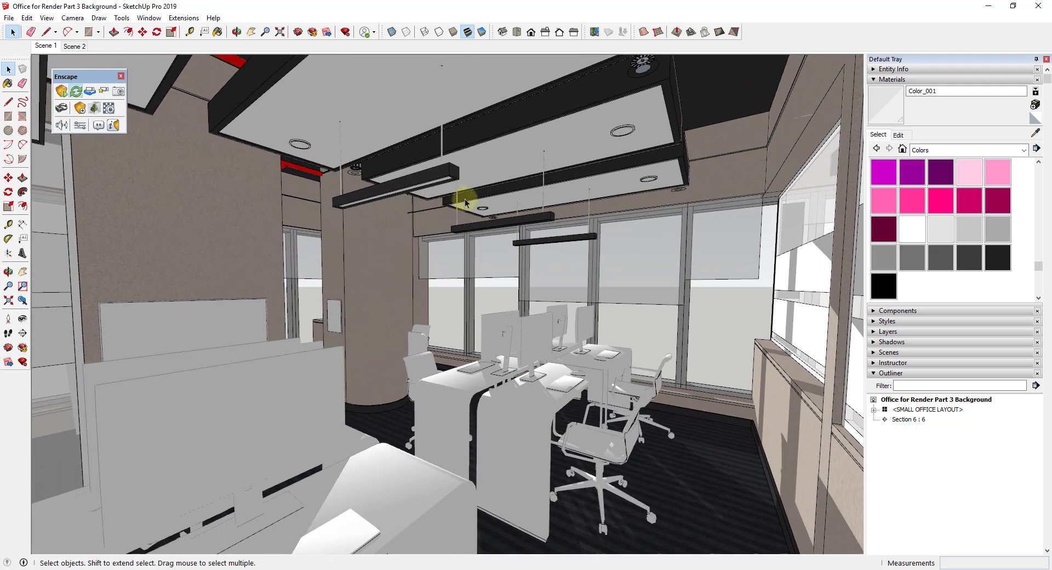
pyautogui.moveTo(400, 204); pyautogui.dragTo(429, 204, button='middle')
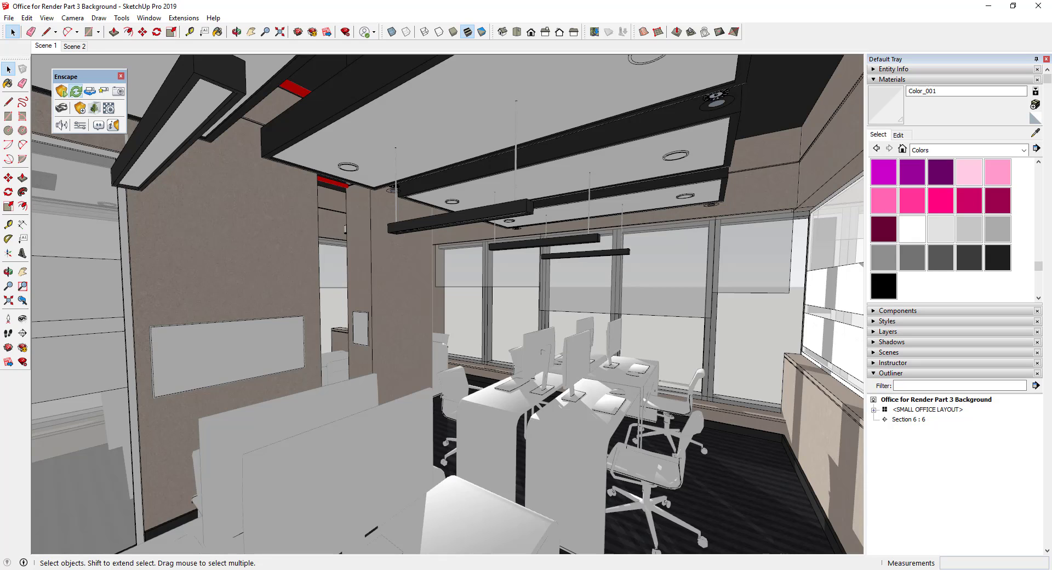
pyautogui.click(176, 134)
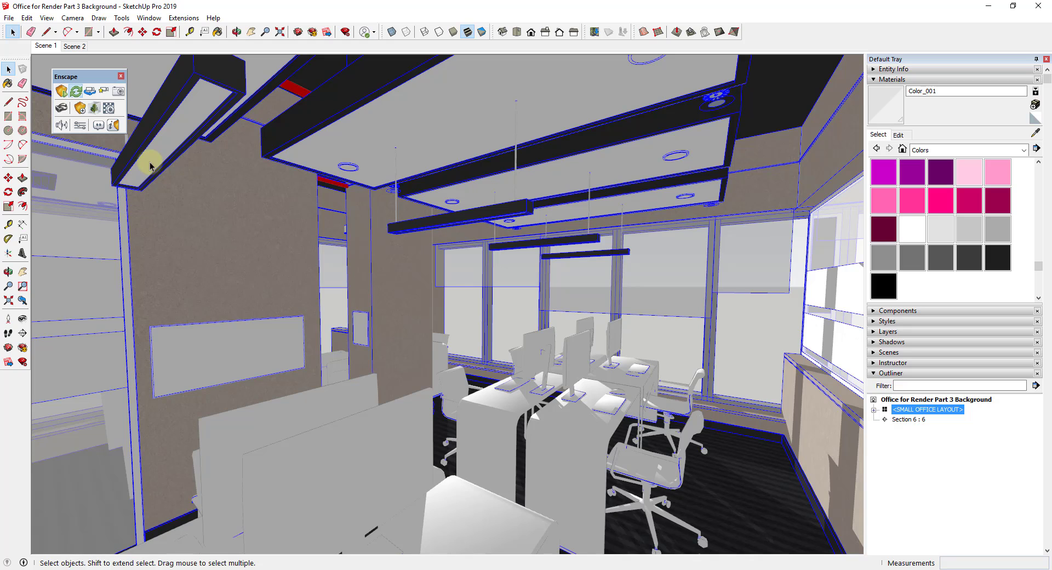
pyautogui.doubleClick(192, 111)
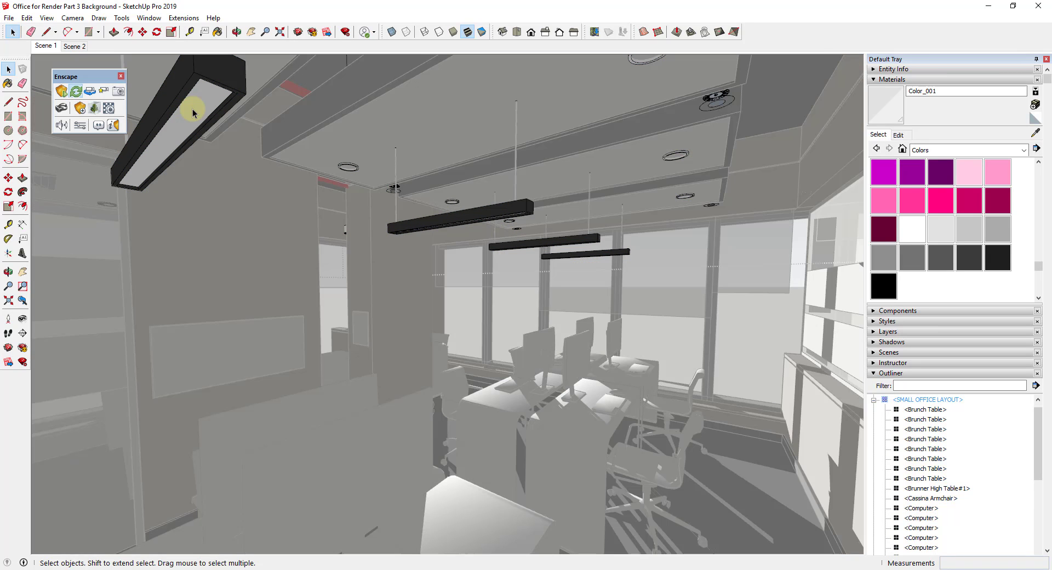
pyautogui.click(193, 113)
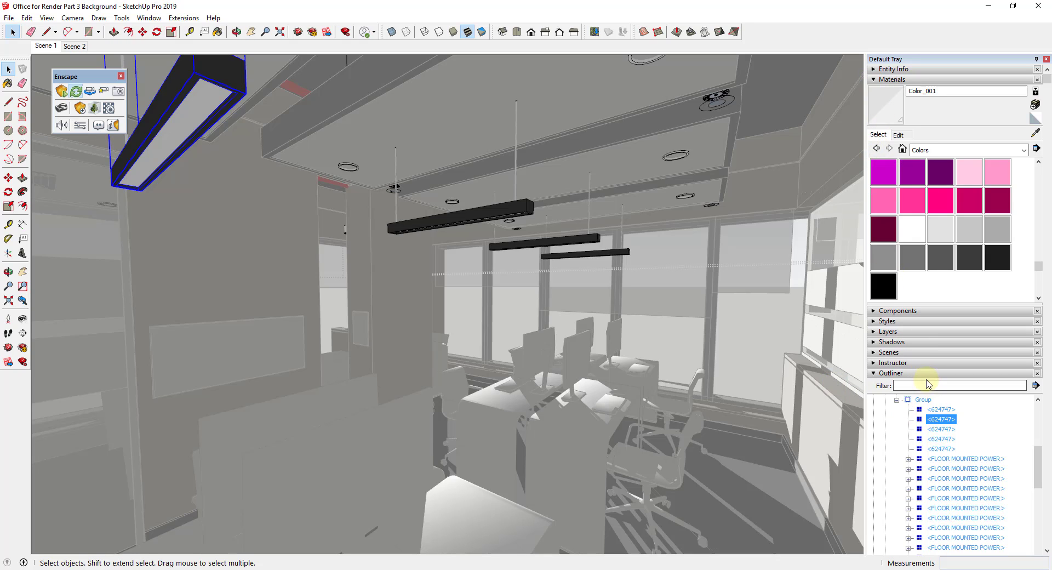
# Check the <624747> entries in the model hierarchy to identify which pendant light each one stands for.
pyautogui.click(941, 429)
pyautogui.click(941, 439)
pyautogui.click(943, 449)
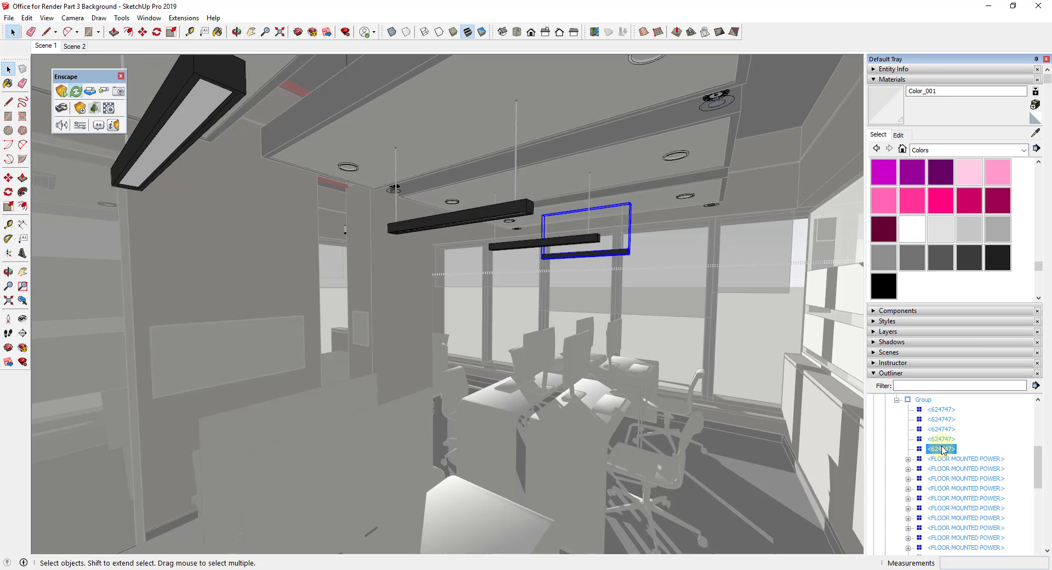
pyautogui.click(943, 429)
pyautogui.click(942, 420)
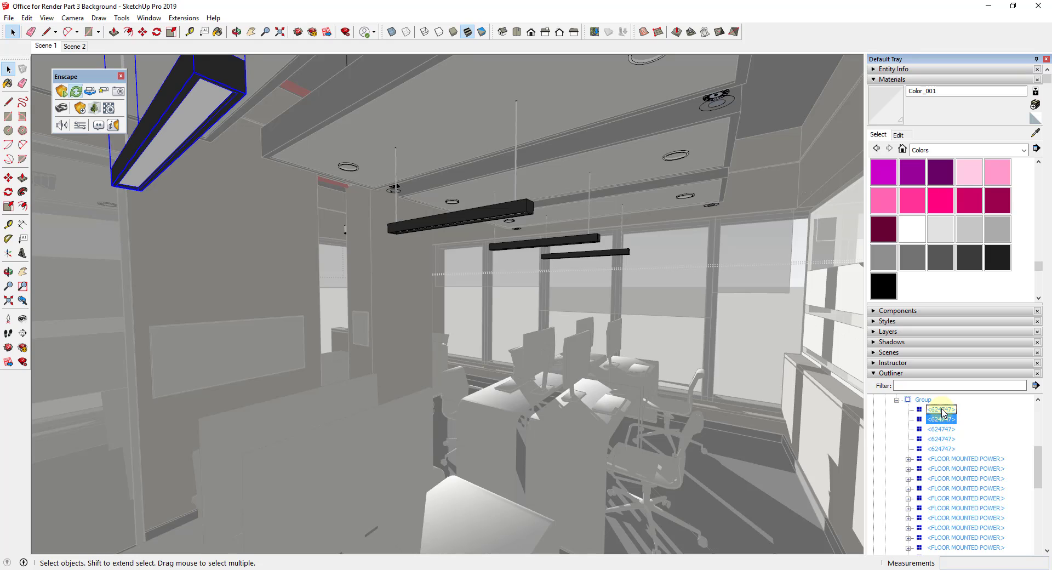
pyautogui.click(942, 410)
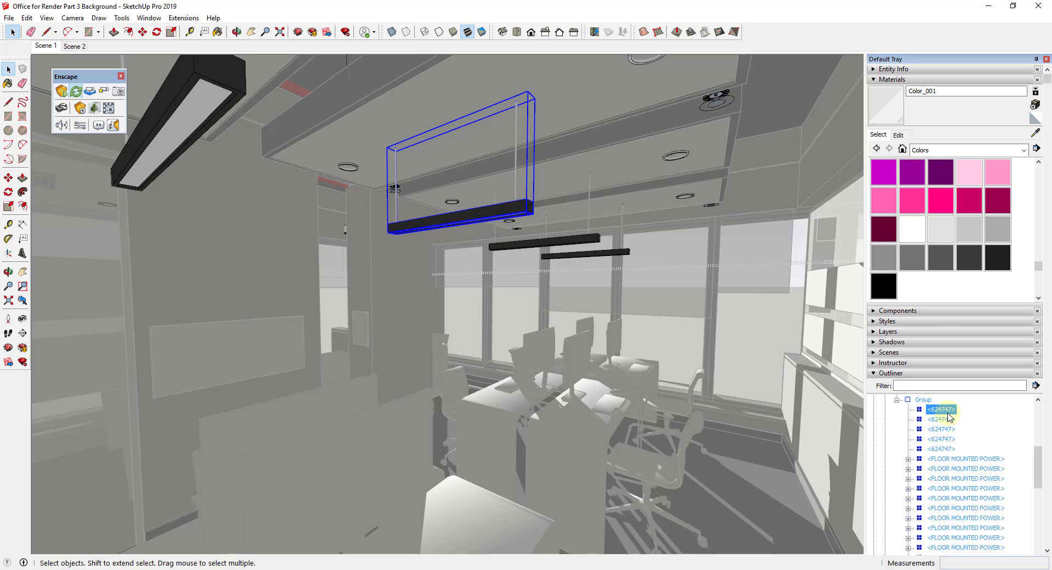
pyautogui.click(940, 419)
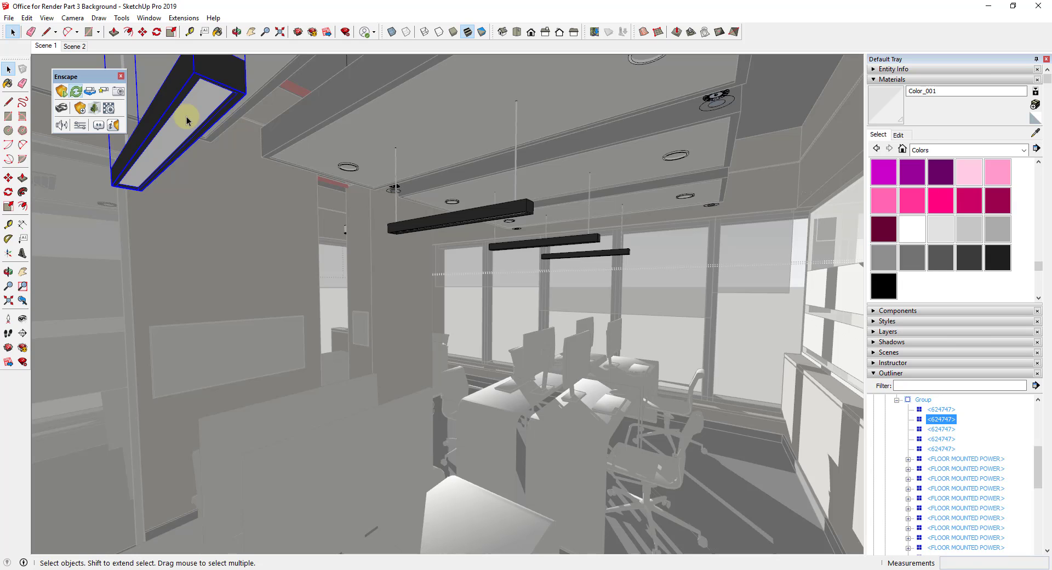
# Open the nearest pendant light component for editing, select its diffuser face and bring up the Enscape Objects dialog beneath the fixture.
pyautogui.doubleClick(186, 121)
pyautogui.click(178, 117)
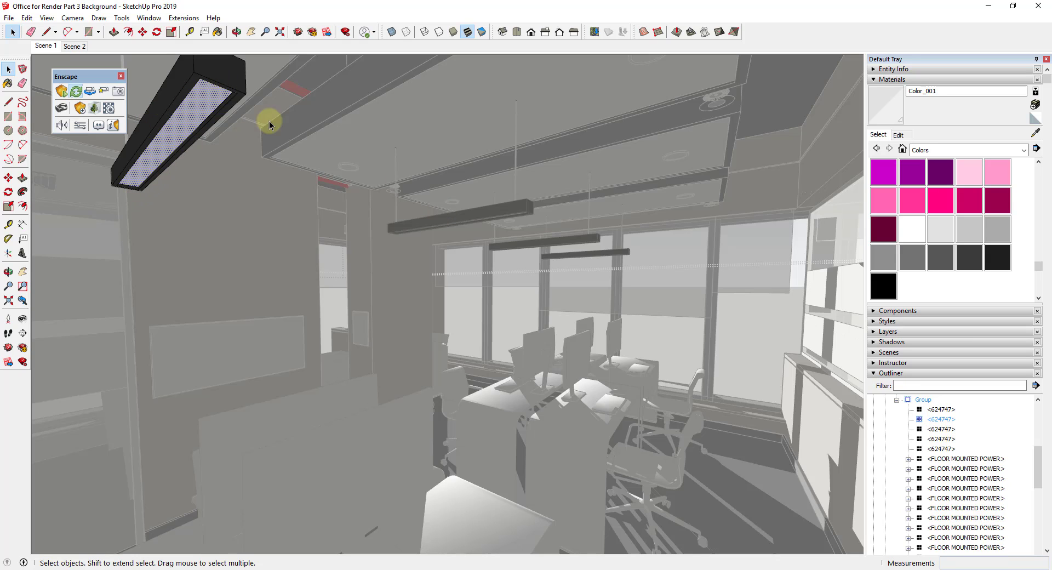
pyautogui.click(81, 110)
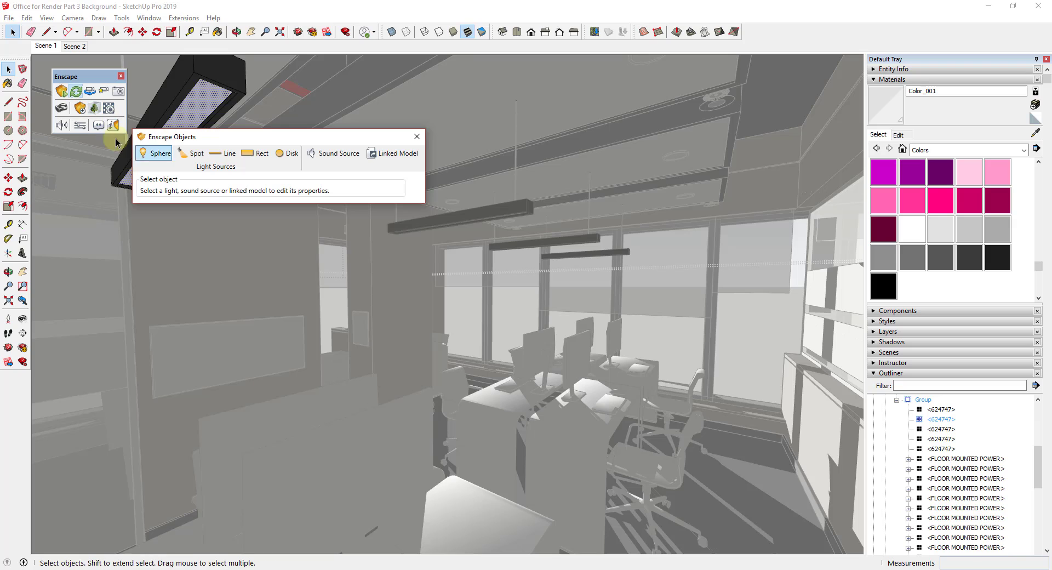
pyautogui.moveTo(238, 143); pyautogui.dragTo(163, 221)
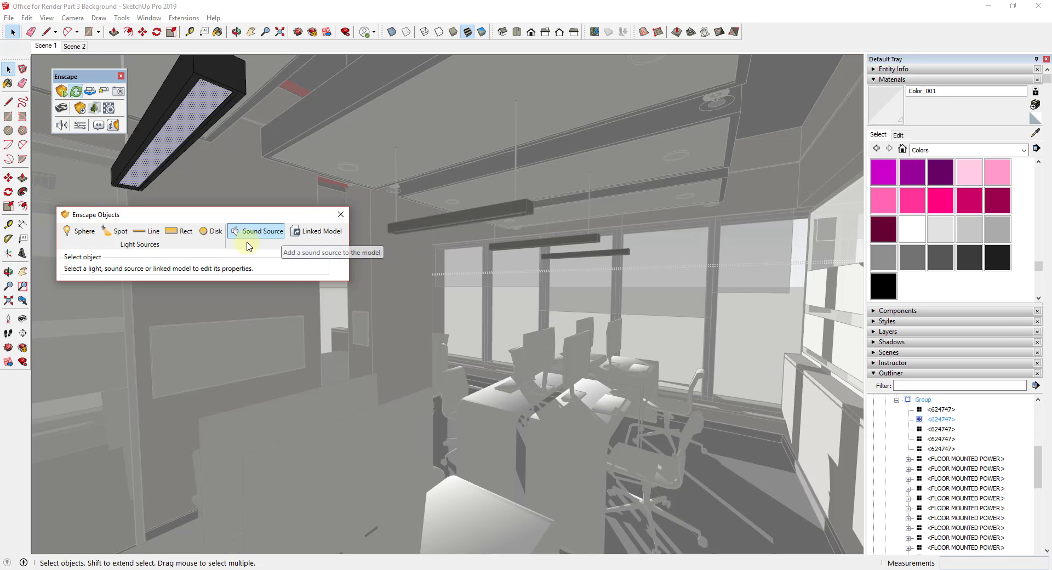
pyautogui.click(179, 232)
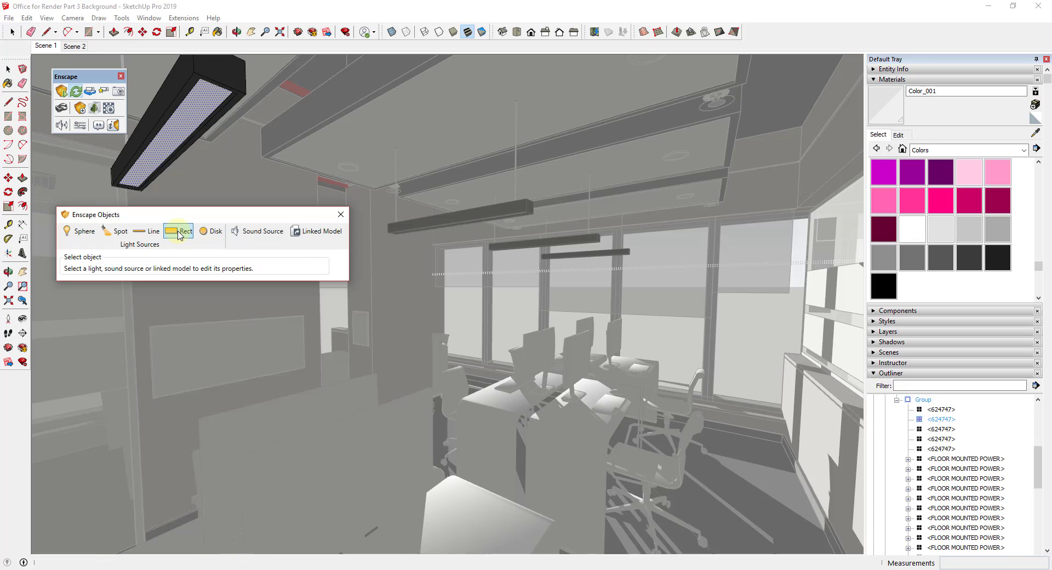
pyautogui.click(168, 147)
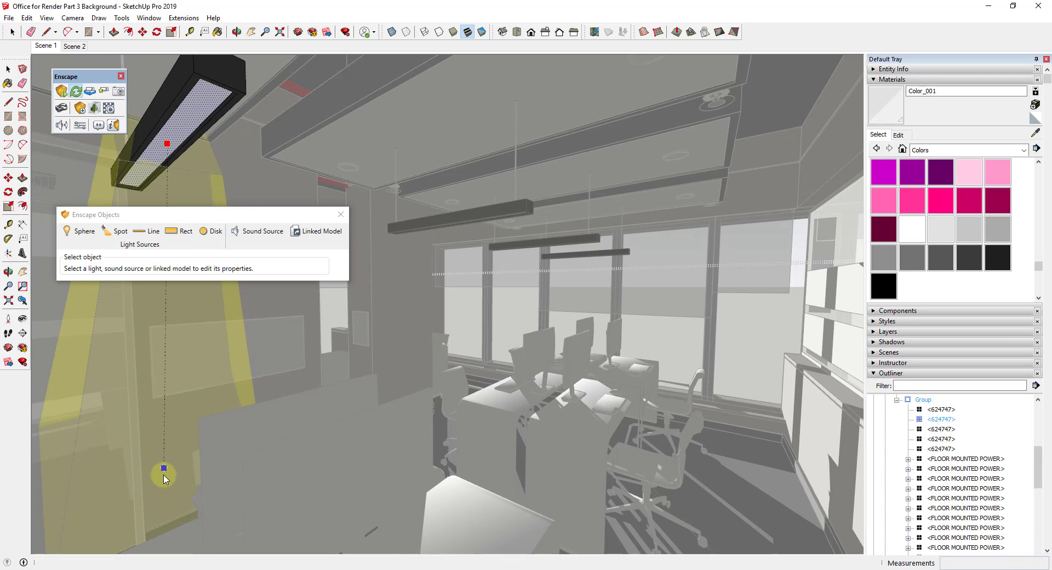
pyautogui.moveTo(178, 371); pyautogui.dragTo(171, 145, button='middle')
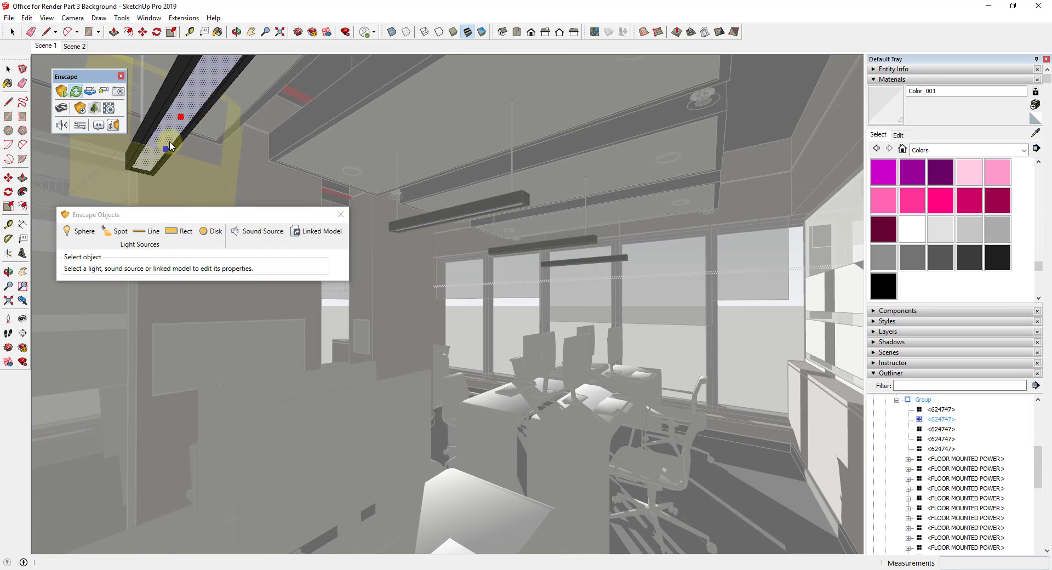
pyautogui.click(181, 310)
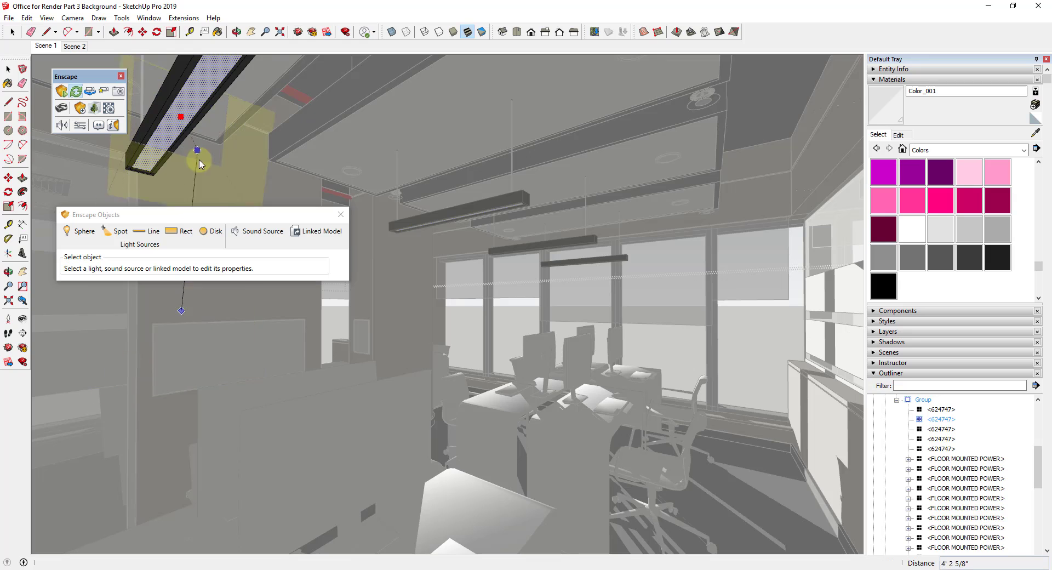
# Place an Enscape rectangular light at the middle of the pendant's diffuser, aimed straight down, and switch to the Enscape render.
pyautogui.moveTo(176, 371); pyautogui.dragTo(295, 198, button='middle')
pyautogui.moveTo(247, 217); pyautogui.dragTo(214, 310)
pyautogui.click(149, 321)
pyautogui.scroll(3, 362, 183)
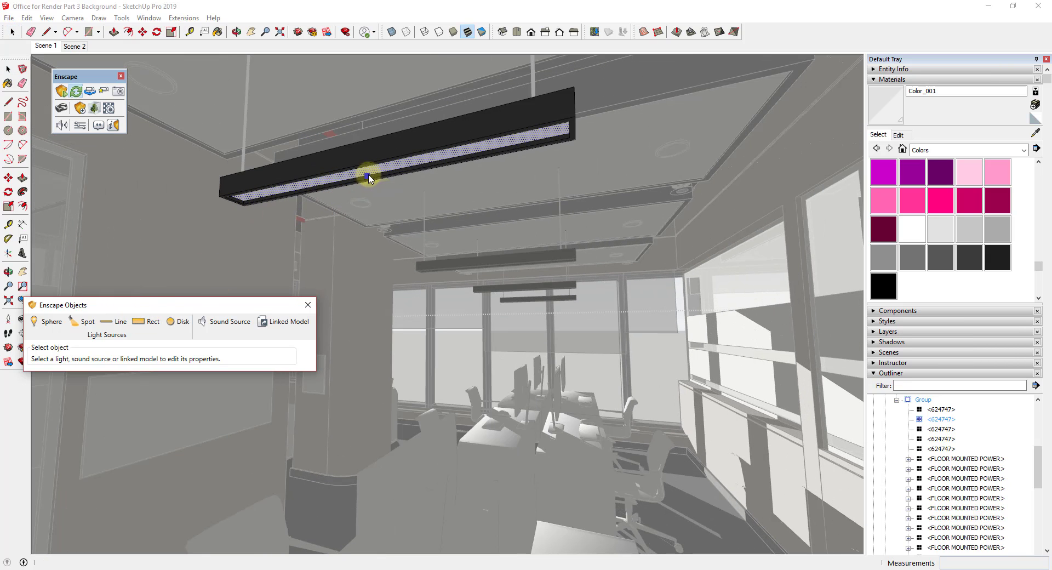
pyautogui.click(381, 166)
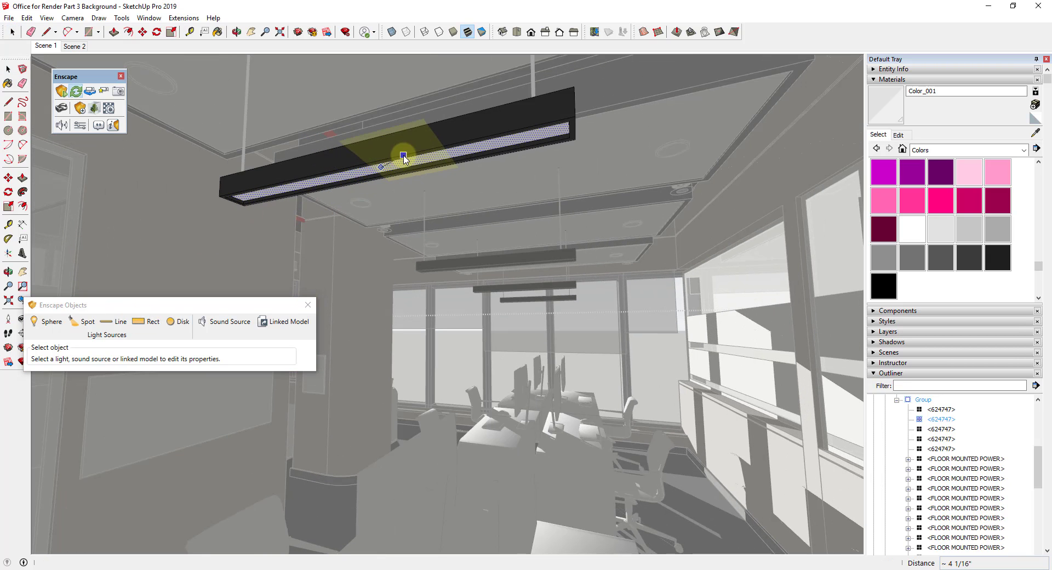
pyautogui.click(390, 170)
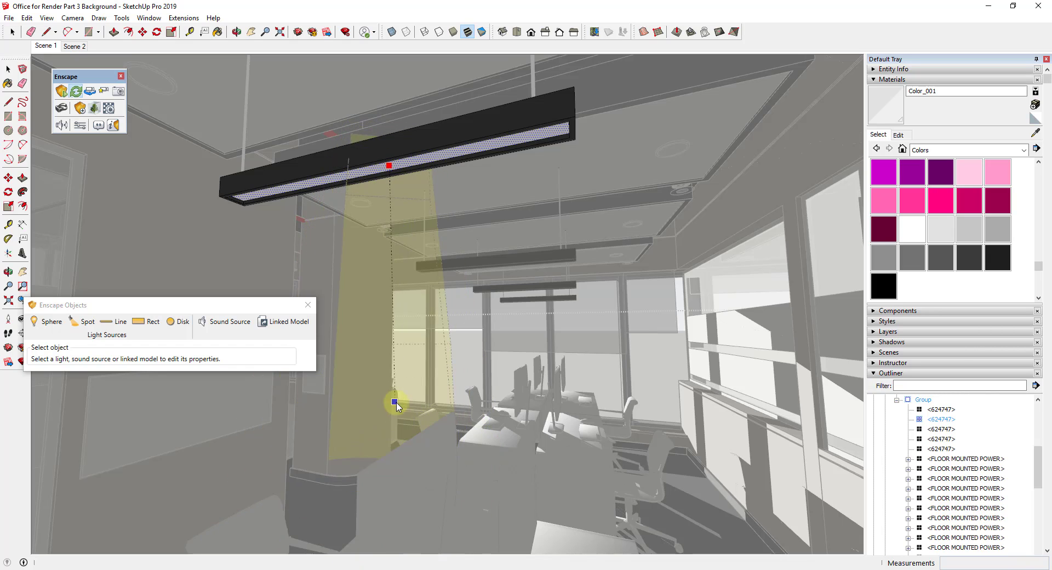
pyautogui.moveTo(394, 404); pyautogui.dragTo(404, 298, button='middle')
pyautogui.scroll(-5, 404, 297)
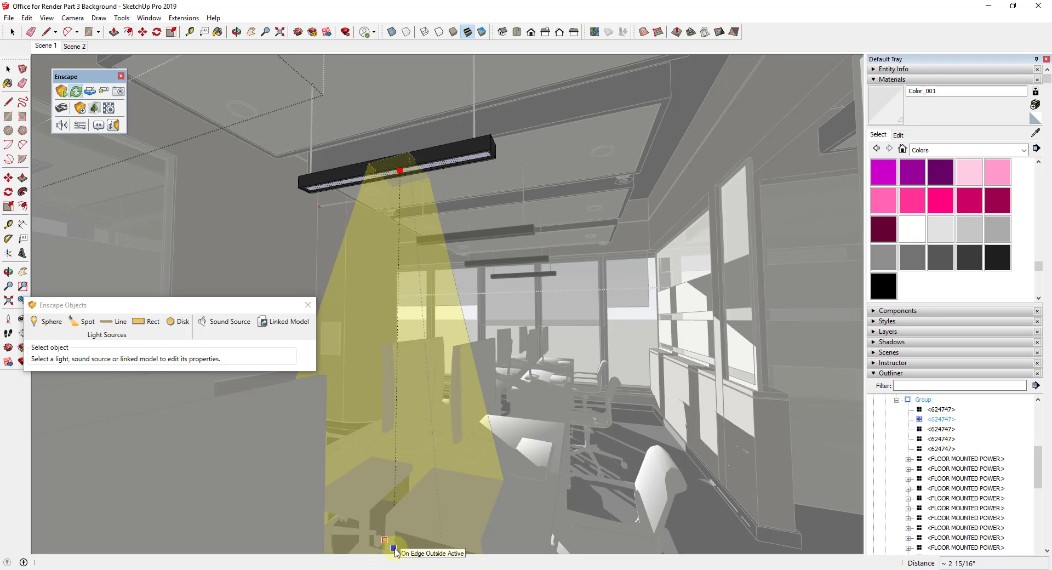
pyautogui.click(401, 171)
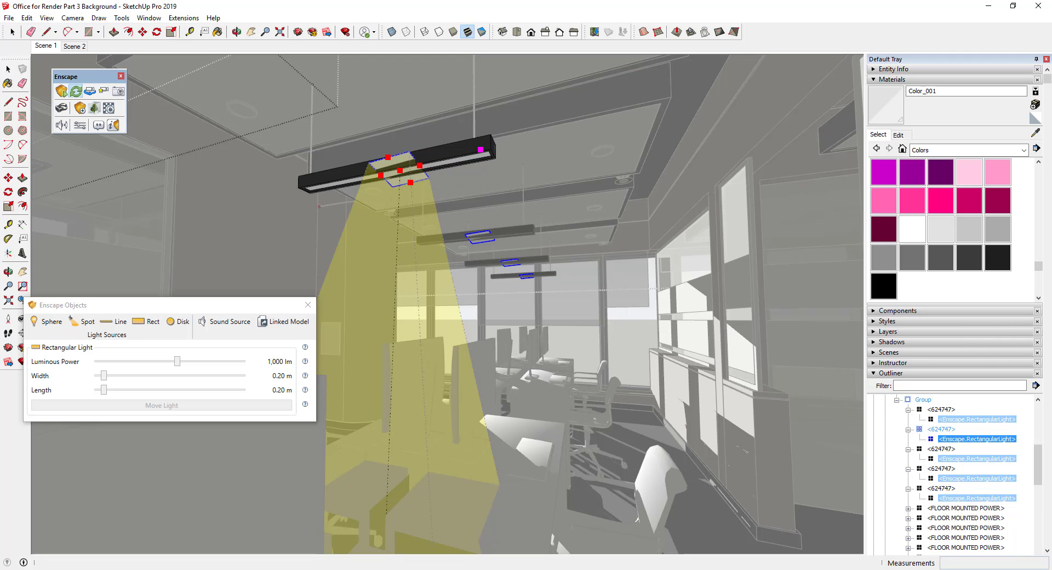
pyautogui.hotkey('alt', 'Tab')
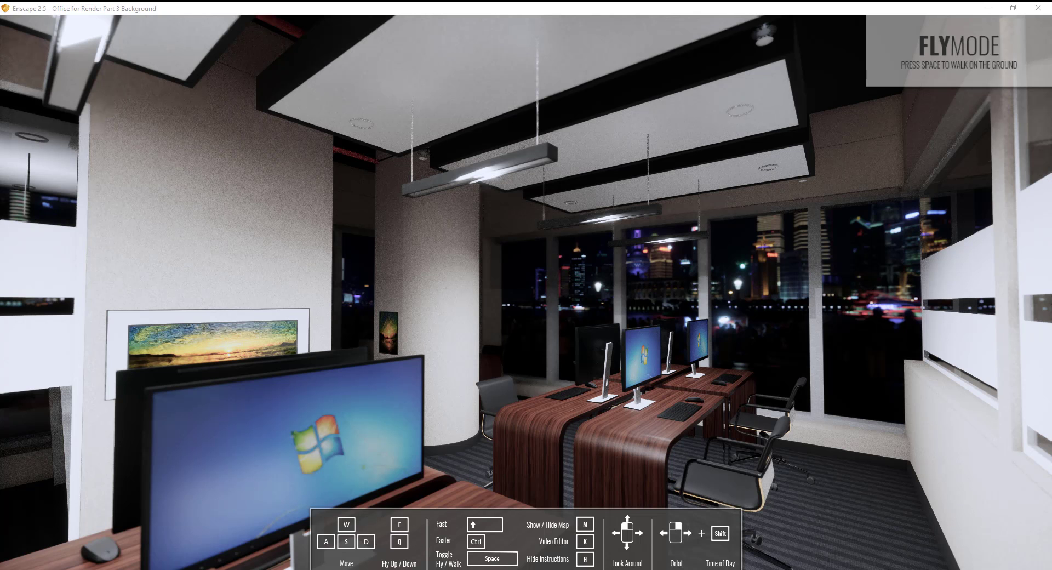
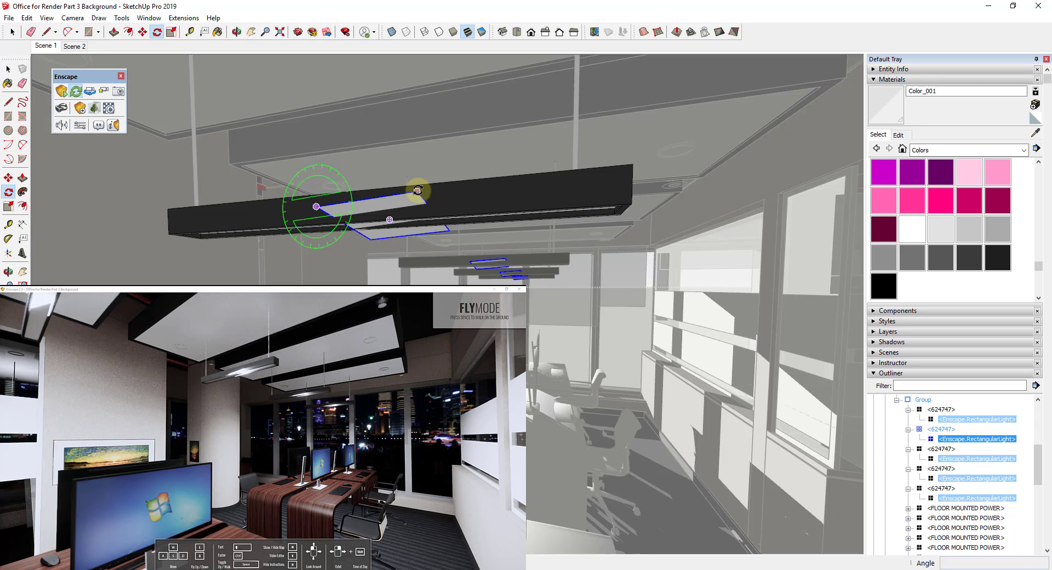
# Rotate the rectangular light about its corner to level it with the underside of the pendant.
pyautogui.click(418, 188)
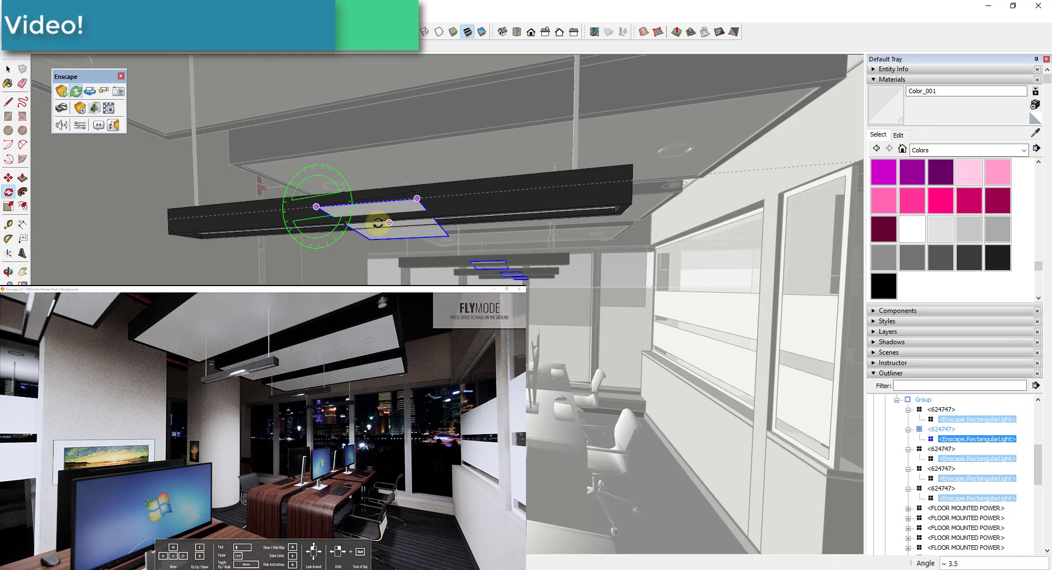
pyautogui.moveTo(376, 223); pyautogui.dragTo(376, 172, button='middle')
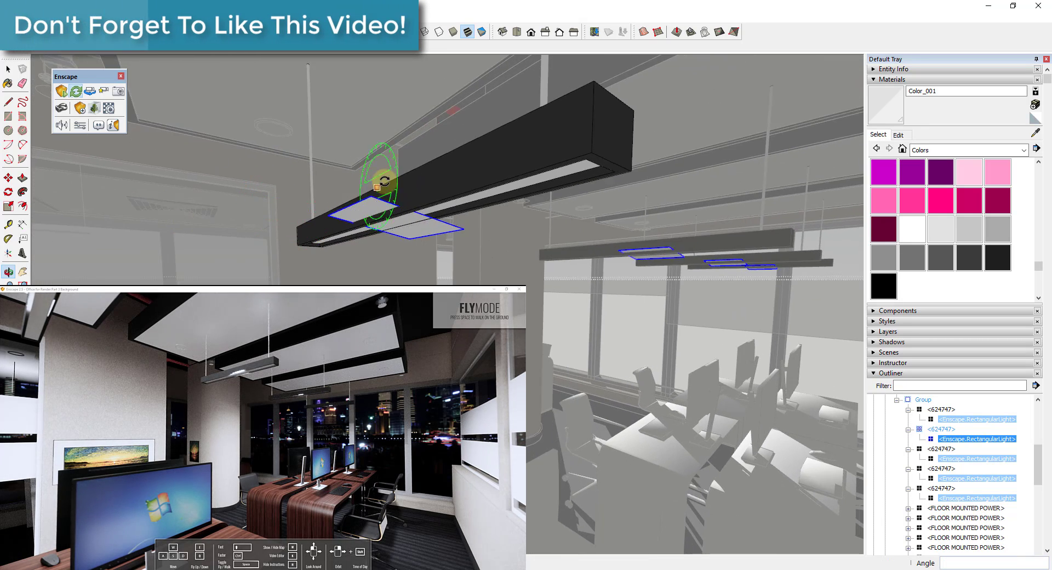
pyautogui.scroll(3, 364, 195)
pyautogui.scroll(2, 293, 263)
pyautogui.click(287, 270)
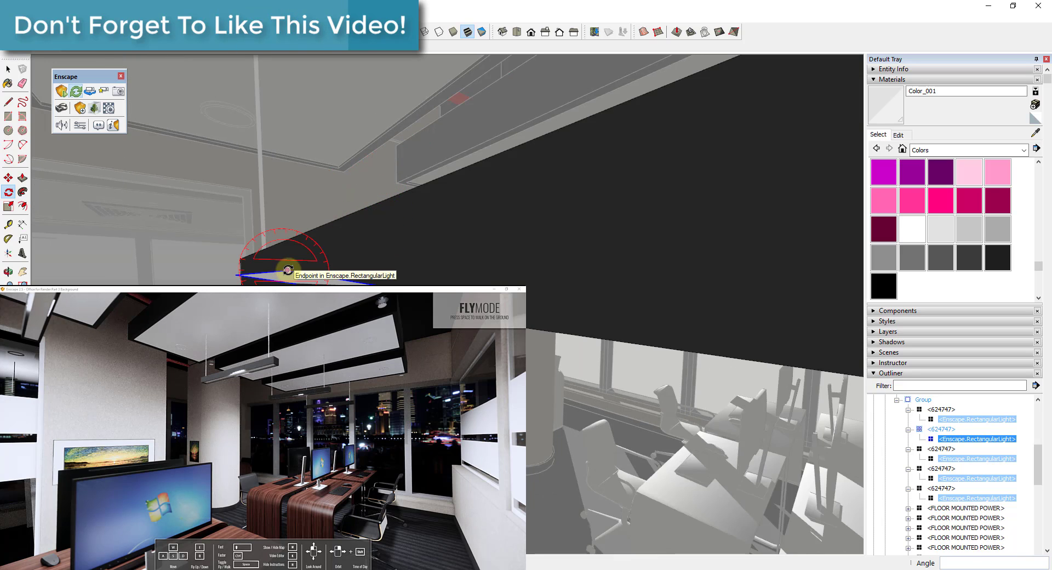
pyautogui.click(319, 275)
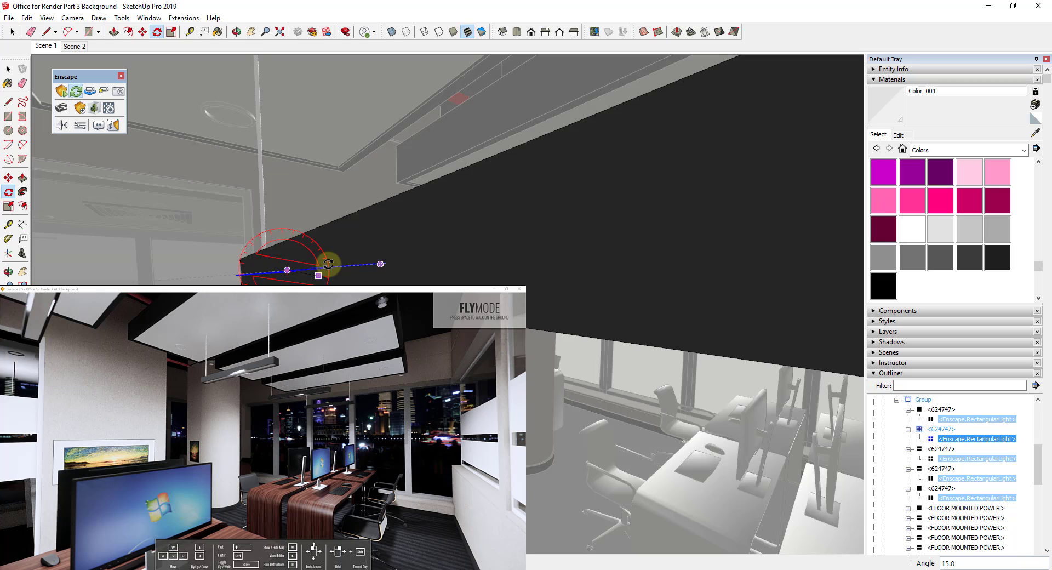
pyautogui.press('Escape')
# Move the rectangular light vertically down about 13/16" so it sits just below the pendant's diffuser.
pyautogui.moveTo(322, 263)
pyautogui.mouseDown(button='middle')
pyautogui.moveTo(318, 235)
pyautogui.moveTo(348, 172)
pyautogui.moveTo(345, 202)
pyautogui.mouseUp(button='middle')
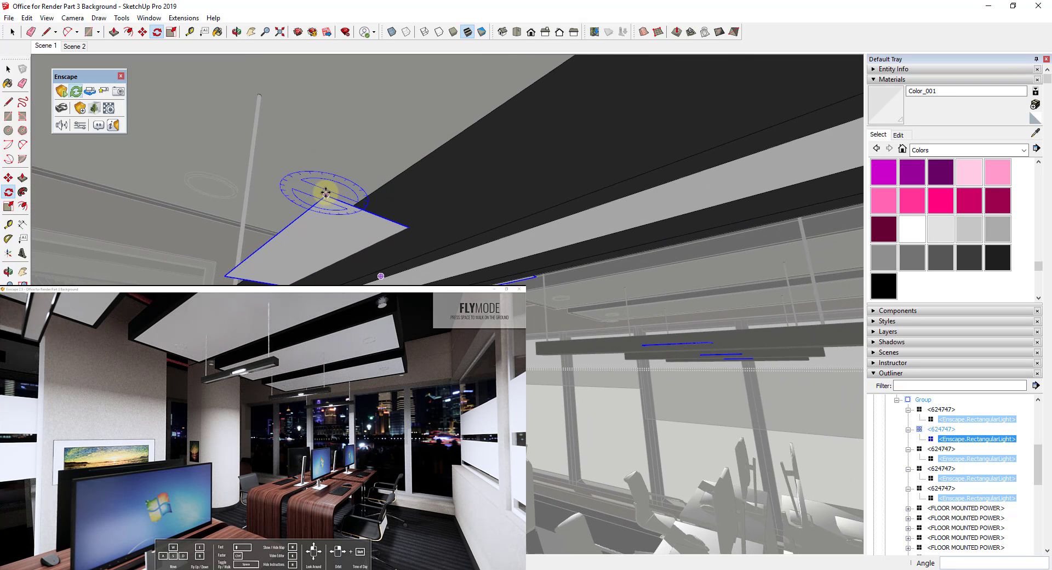
pyautogui.press('m')
pyautogui.click(326, 194)
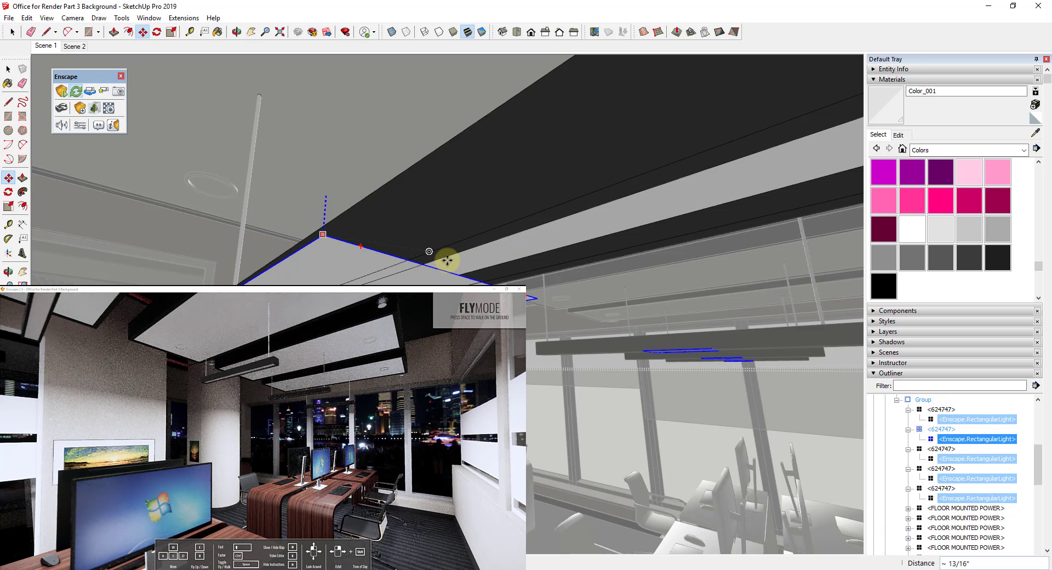
pyautogui.click(457, 248)
pyautogui.moveTo(457, 247); pyautogui.dragTo(480, 281, button='middle')
pyautogui.scroll(-3, 479, 281)
pyautogui.scroll(3, 493, 219)
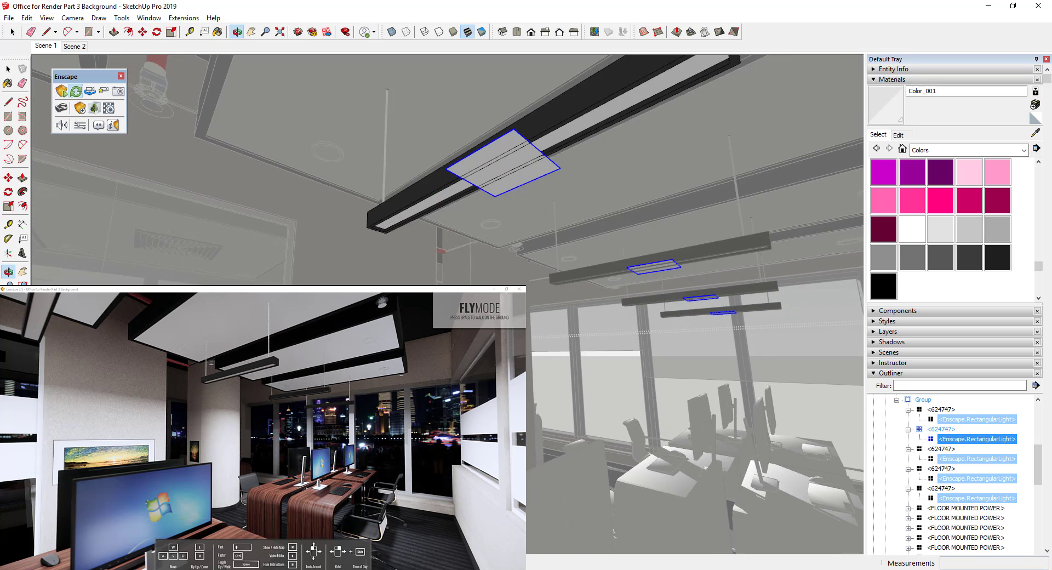
# Stretch the rectangular light lengthwise until it reaches both ends of the pendant's diffuser.
pyautogui.press('space')
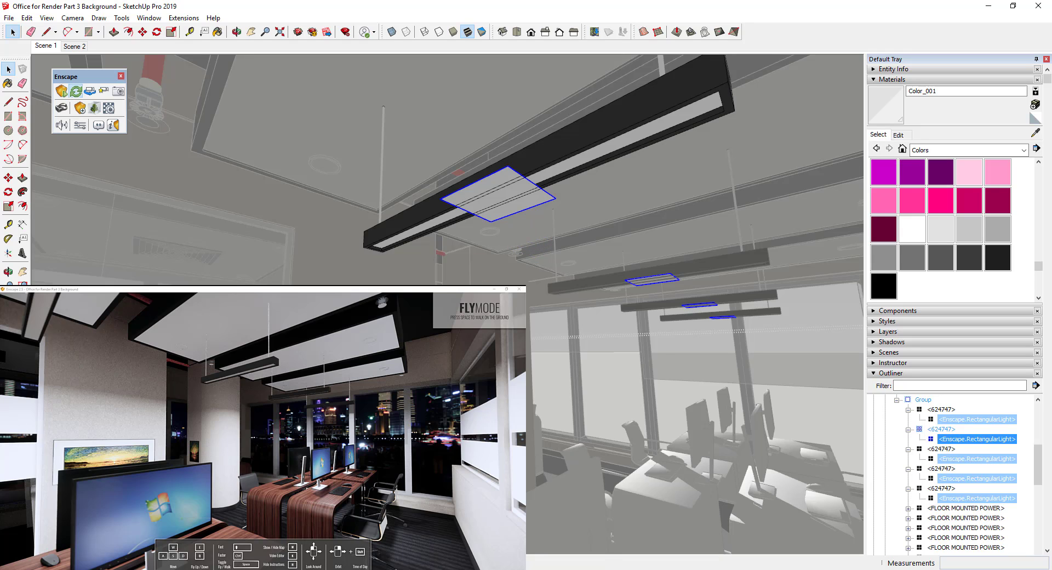
pyautogui.press('m')
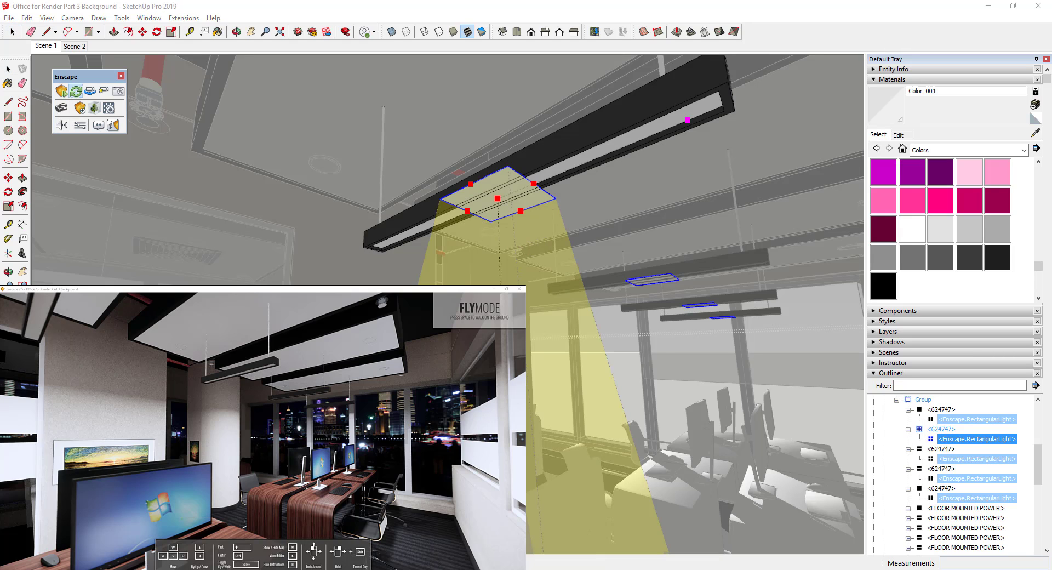
pyautogui.click(535, 187)
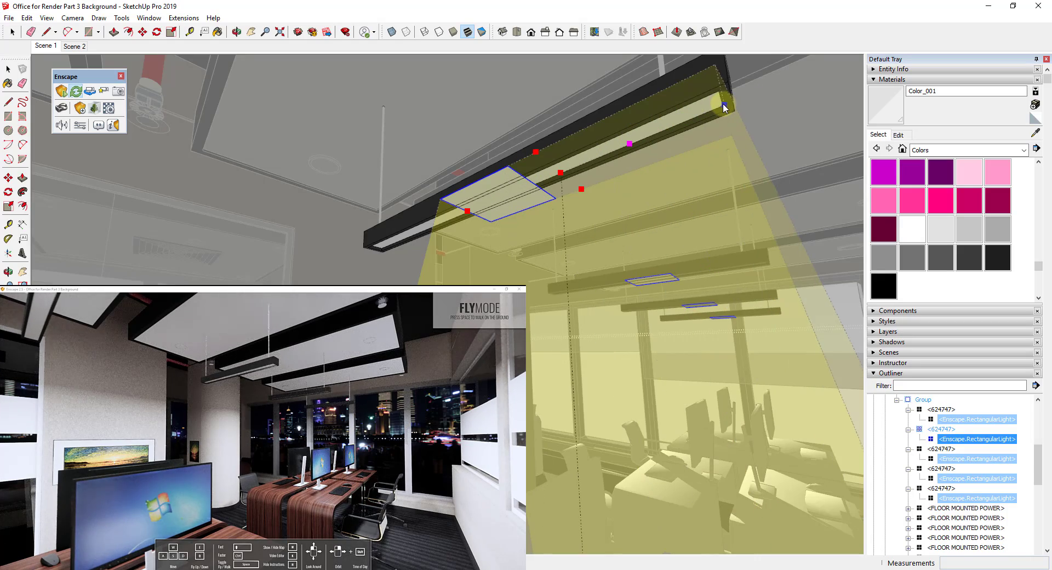
pyautogui.click(723, 107)
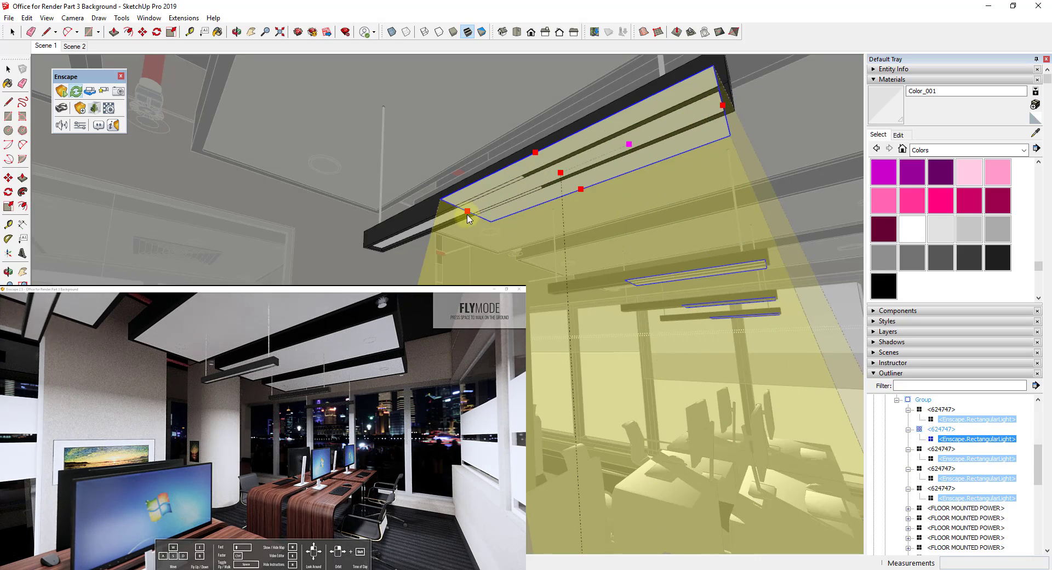
pyautogui.click(443, 222)
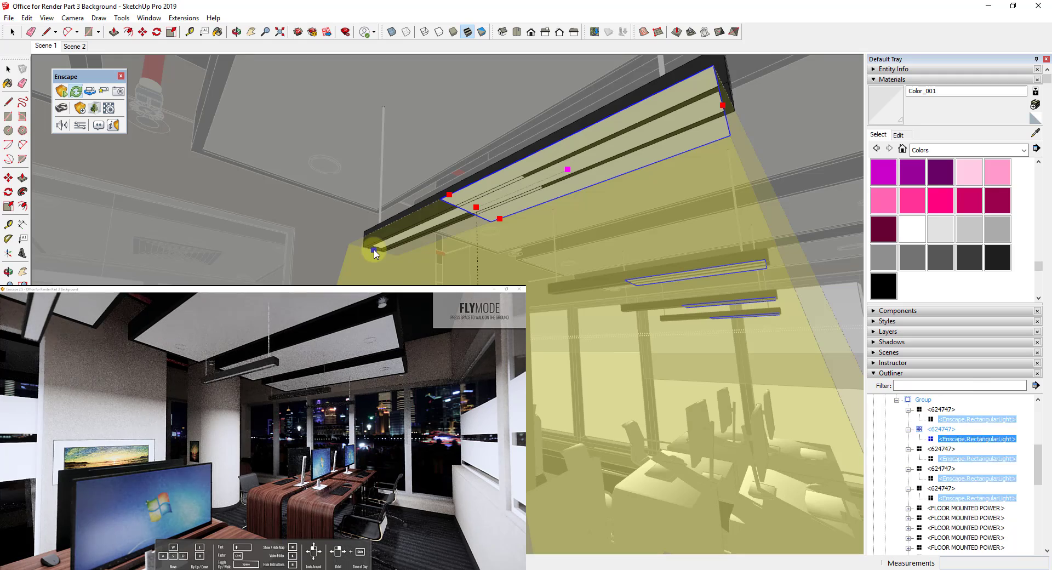
# Narrow the rectangular light from both long sides to match the width of the pendant's diffuser.
pyautogui.click(450, 195)
pyautogui.click(466, 203)
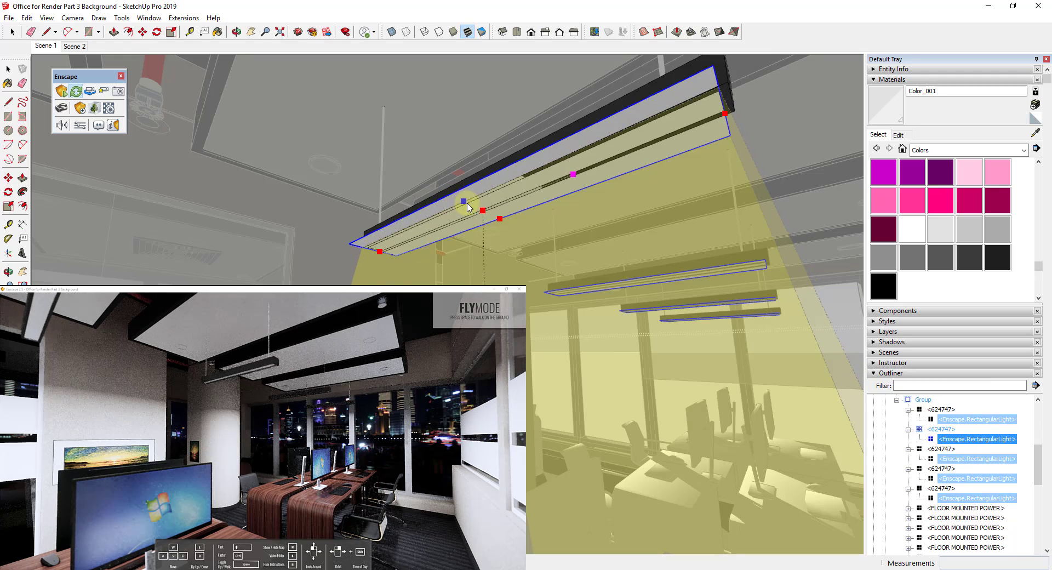
pyautogui.click(486, 213)
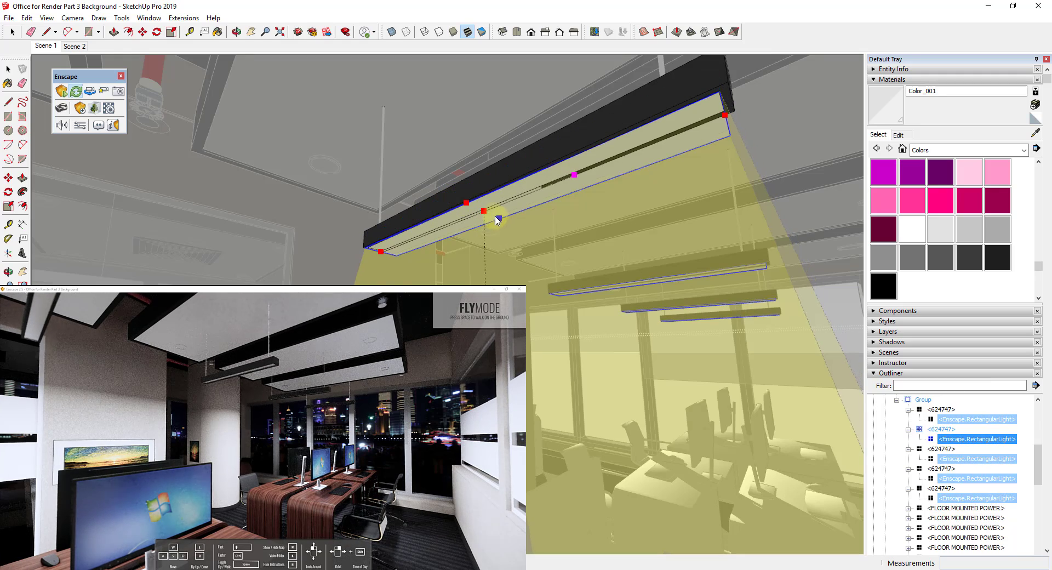
pyautogui.click(484, 209)
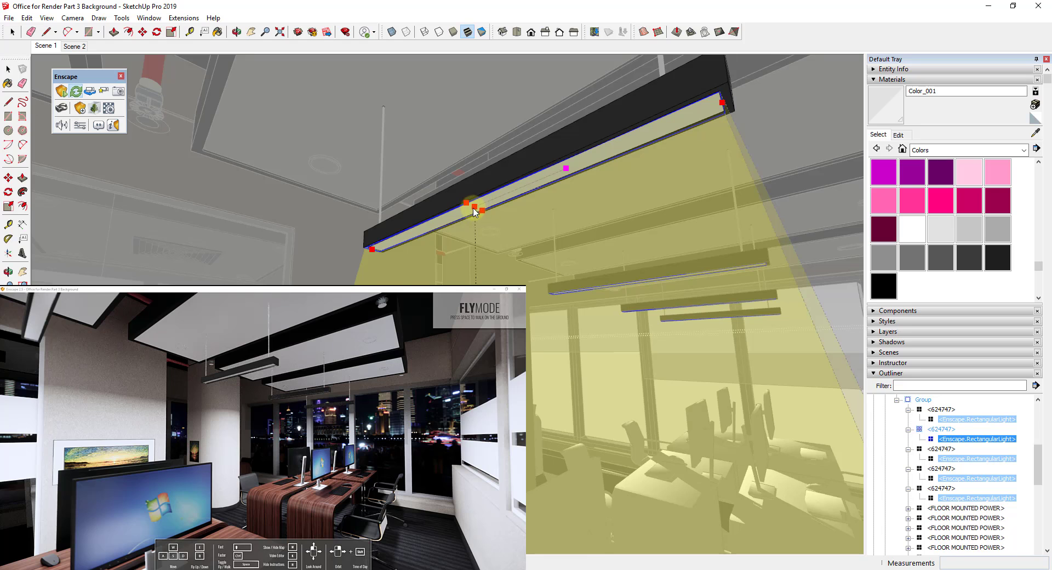
# Try to re-aim the rectangular light from its centre handle and undo the change.
pyautogui.moveTo(587, 200); pyautogui.dragTo(389, 268, button='middle')
pyautogui.scroll(6, 589, 246)
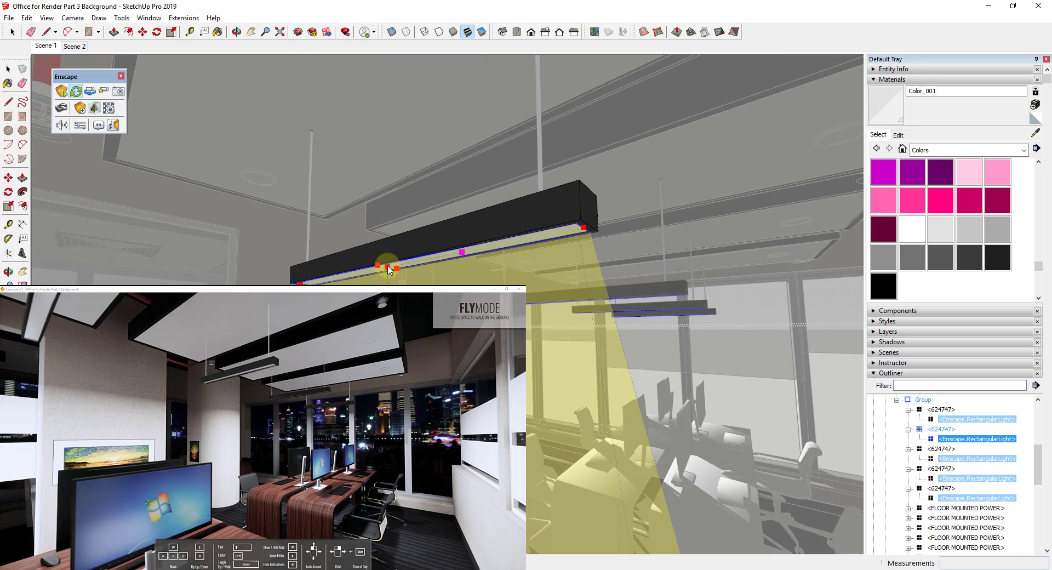
pyautogui.moveTo(389, 268); pyautogui.dragTo(390, 260)
pyautogui.press('space')
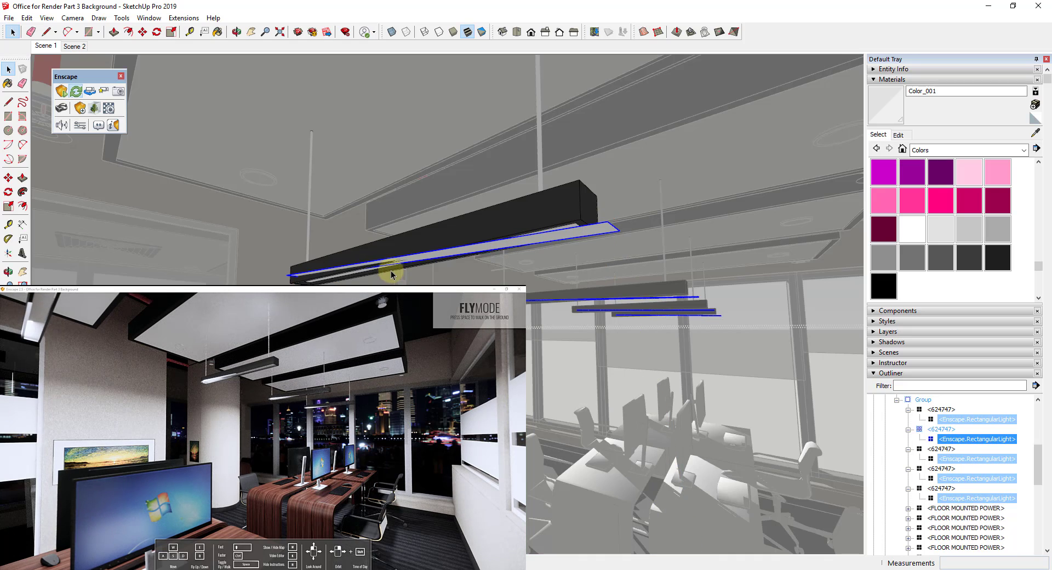
pyautogui.hotkey('ctrl', 'z')
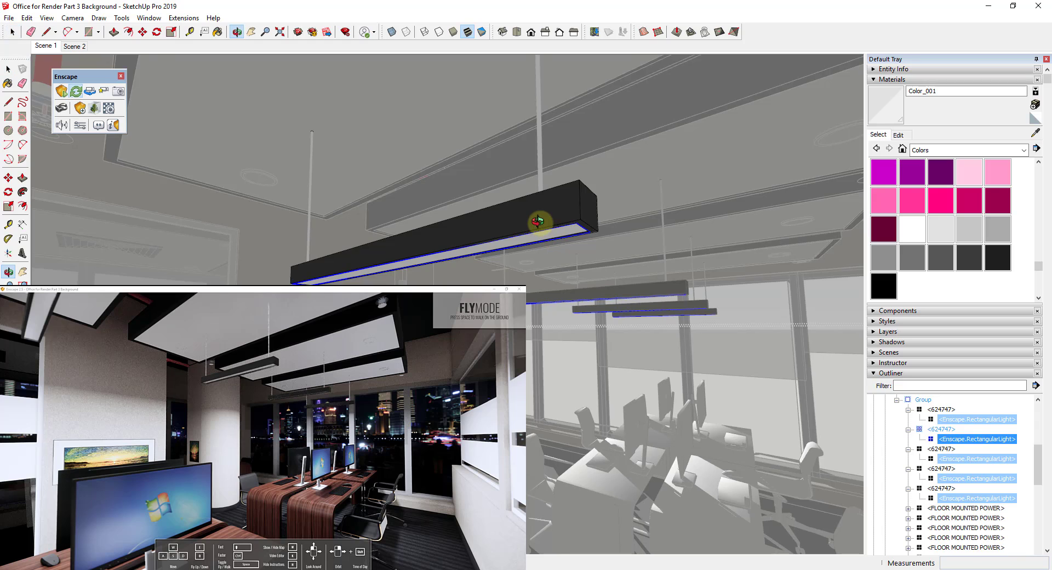
# Hide the Enscape rectangular light inside the pendant component to expose the diffuser face.
pyautogui.scroll(3, 551, 240)
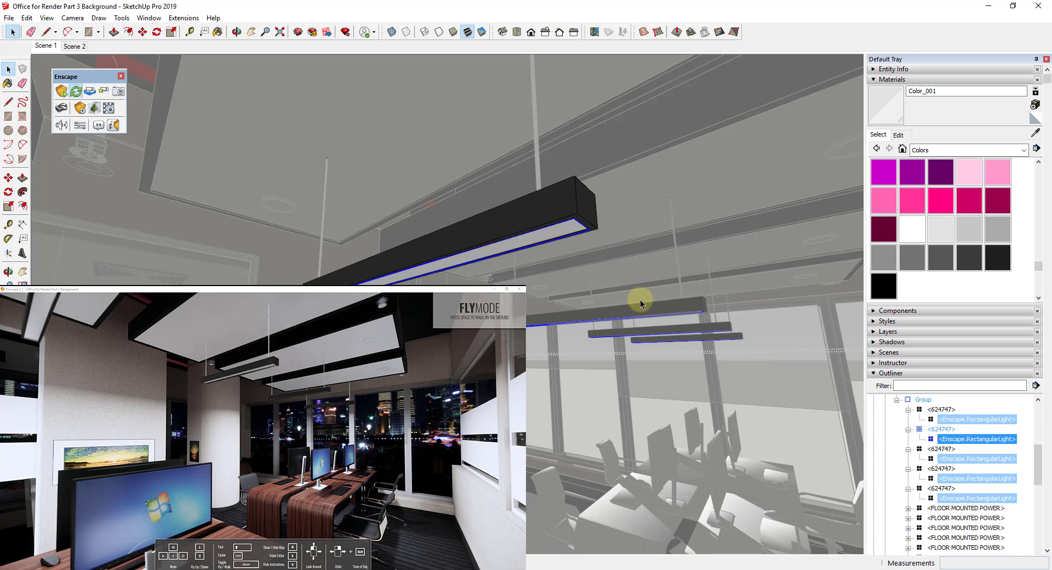
pyautogui.rightClick(959, 441)
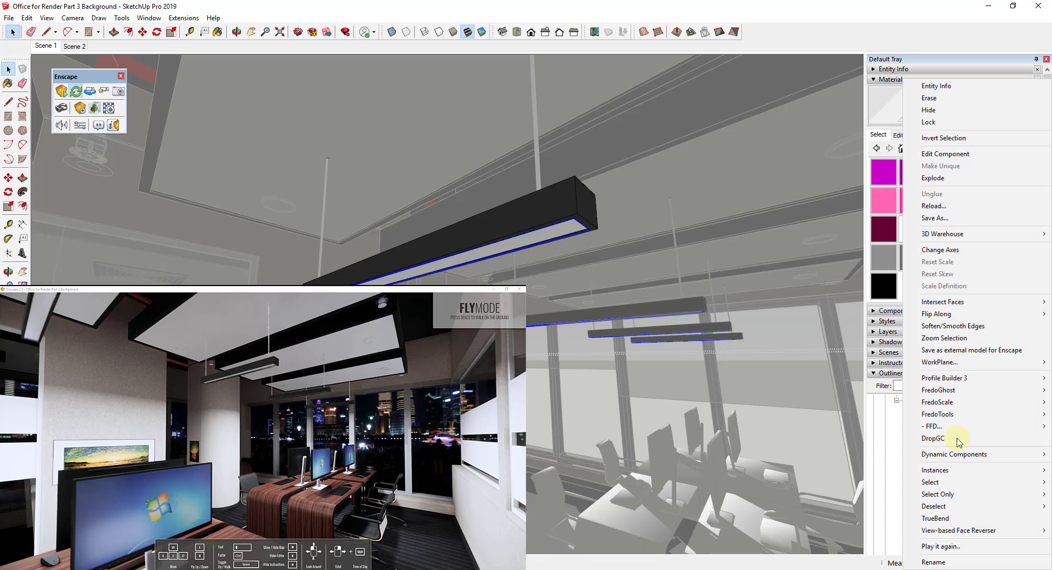
pyautogui.click(939, 110)
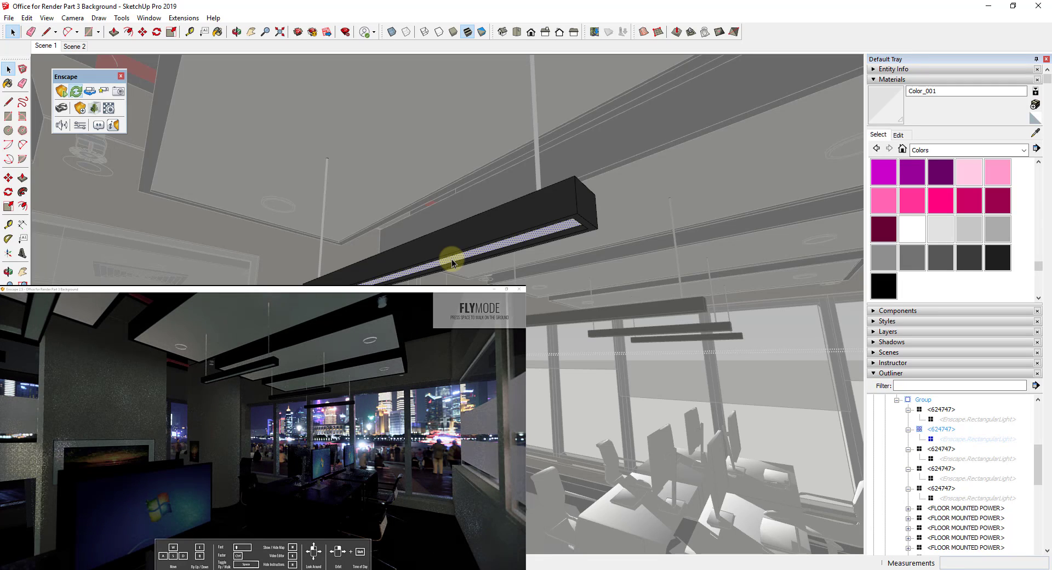
# Paint the pendant's diffuser face with Color M01 and open that material in the Enscape material editor.
pyautogui.click(943, 234)
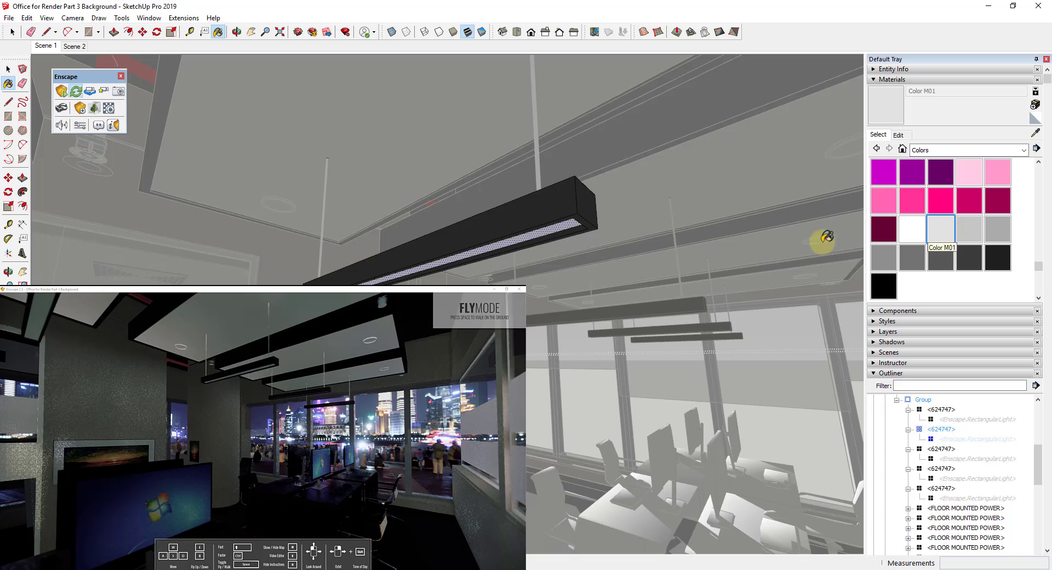
pyautogui.click(560, 224)
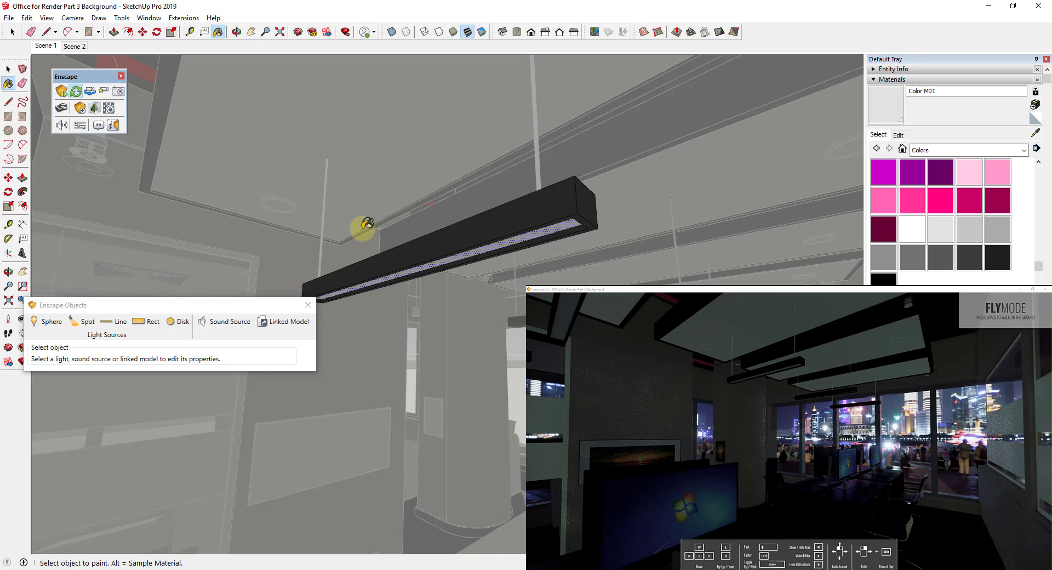
pyautogui.click(109, 111)
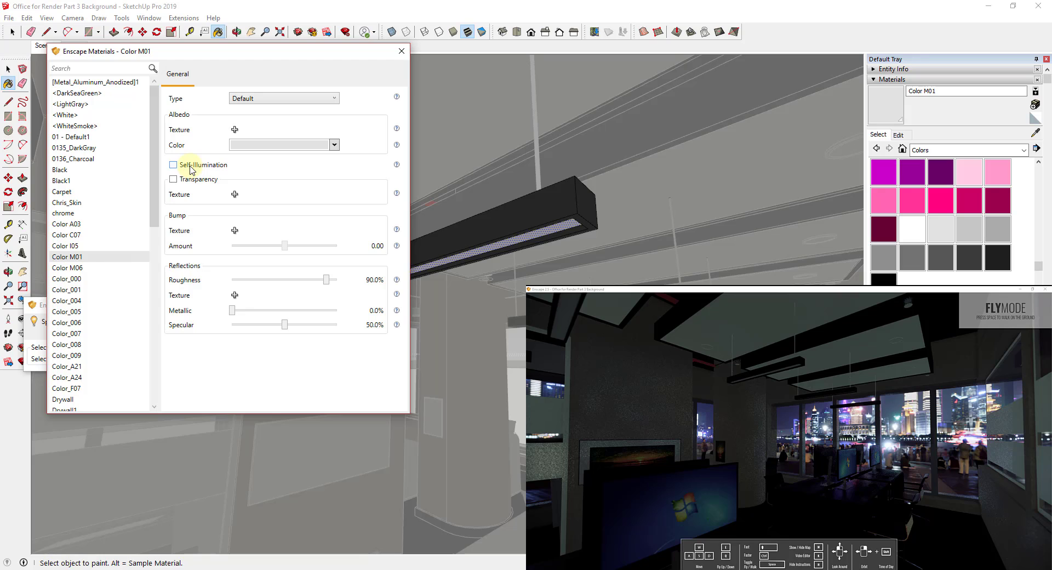
# Enable self-illumination on Color M01 and lower its luminance to 43 cd/m².
pyautogui.click(173, 164)
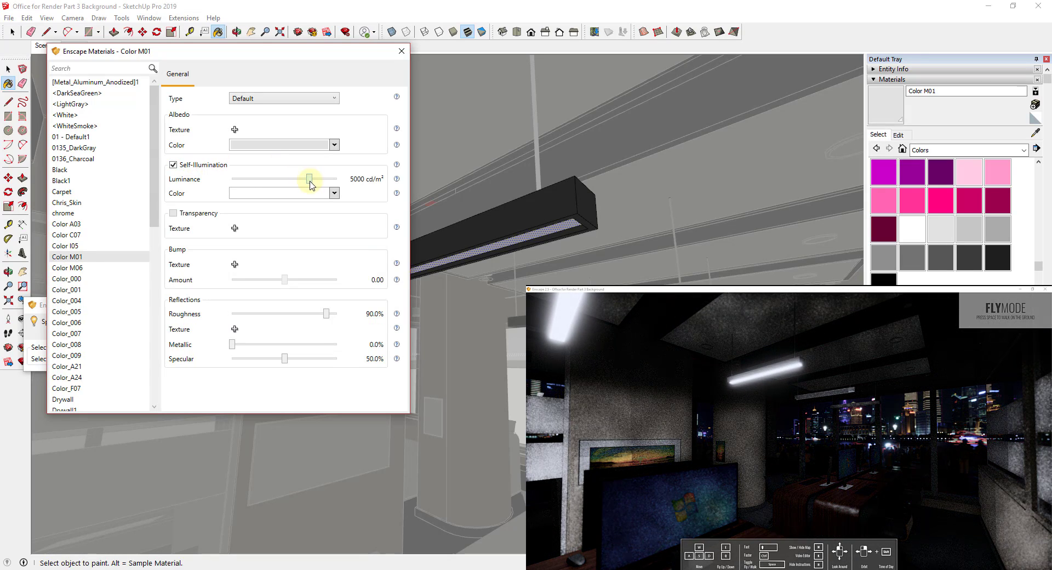
pyautogui.moveTo(310, 185); pyautogui.dragTo(270, 183)
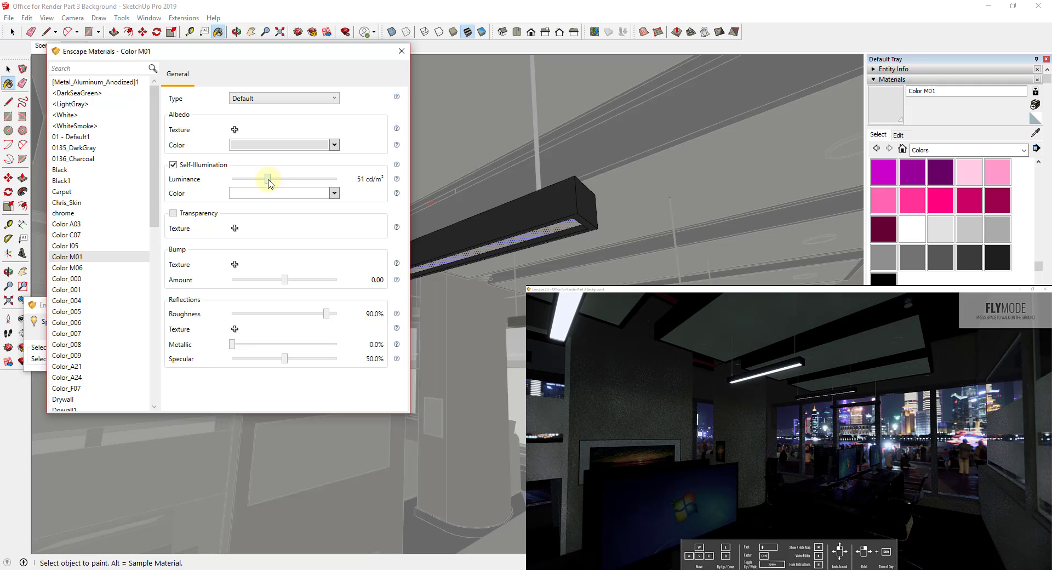
pyautogui.click(946, 362)
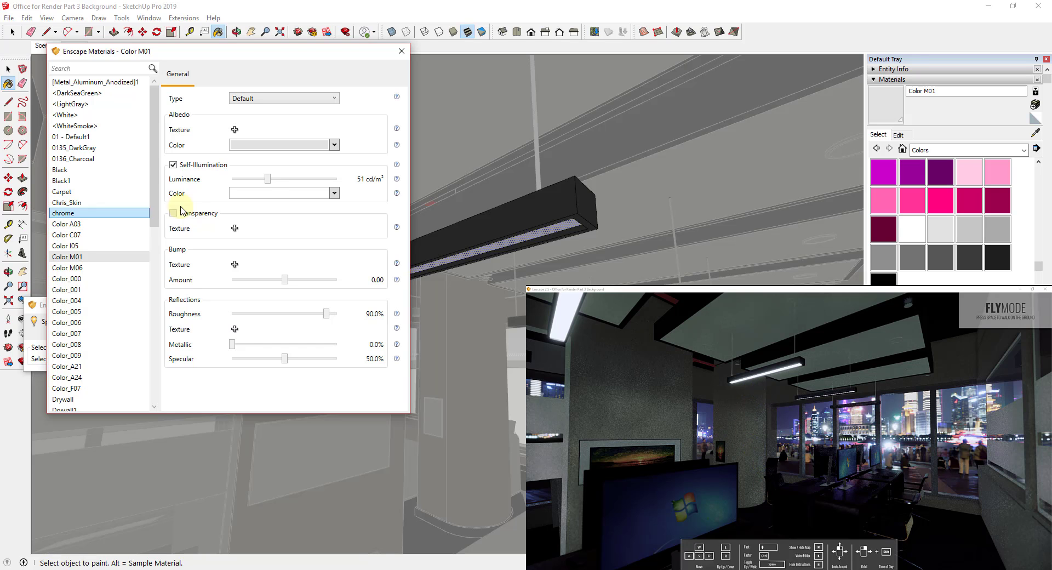
pyautogui.moveTo(267, 179)
pyautogui.mouseDown()
pyautogui.moveTo(334, 184)
pyautogui.moveTo(248, 183)
pyautogui.moveTo(267, 180)
pyautogui.mouseUp()
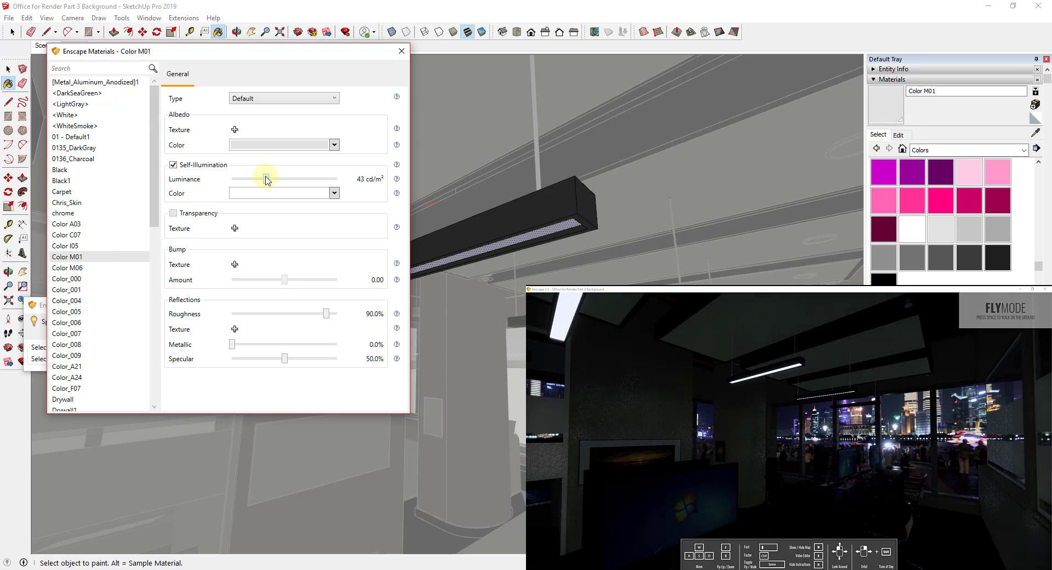
# Move the render window clear of the model outline and unhide the pendant's rectangular light.
pyautogui.press('super+Left')
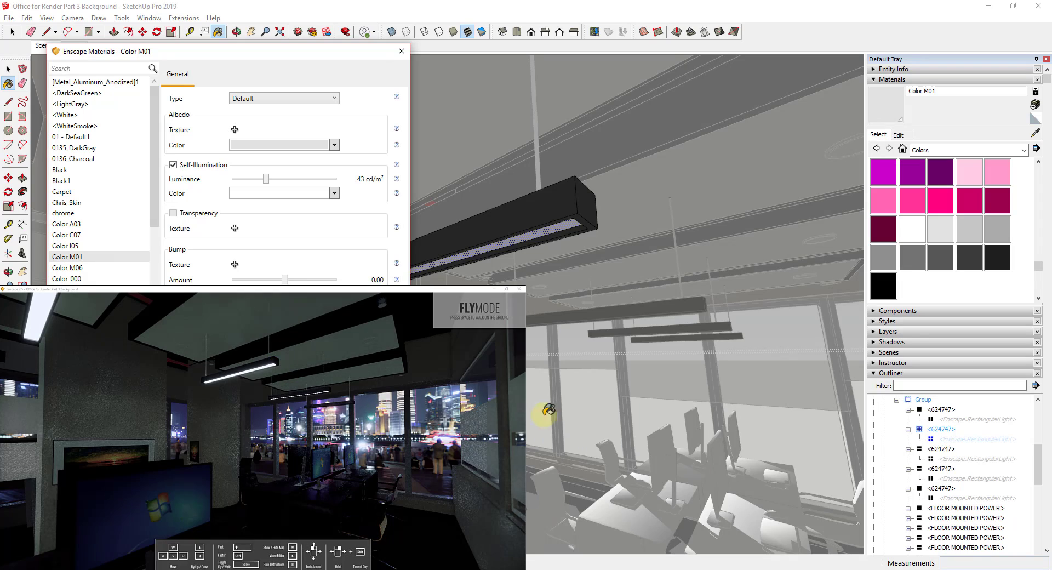
pyautogui.rightClick(979, 442)
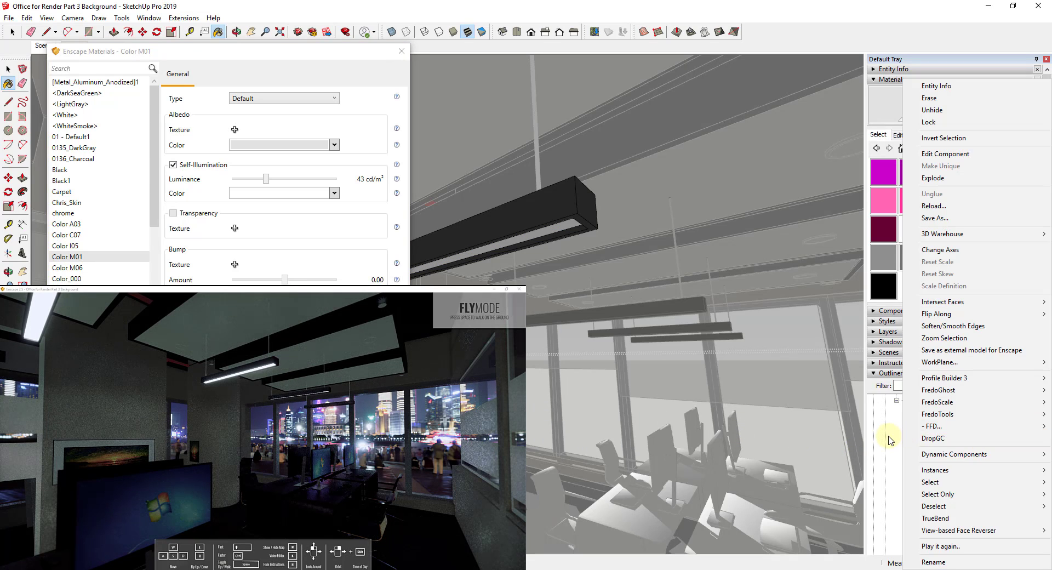
pyautogui.click(890, 442)
pyautogui.rightClick(889, 449)
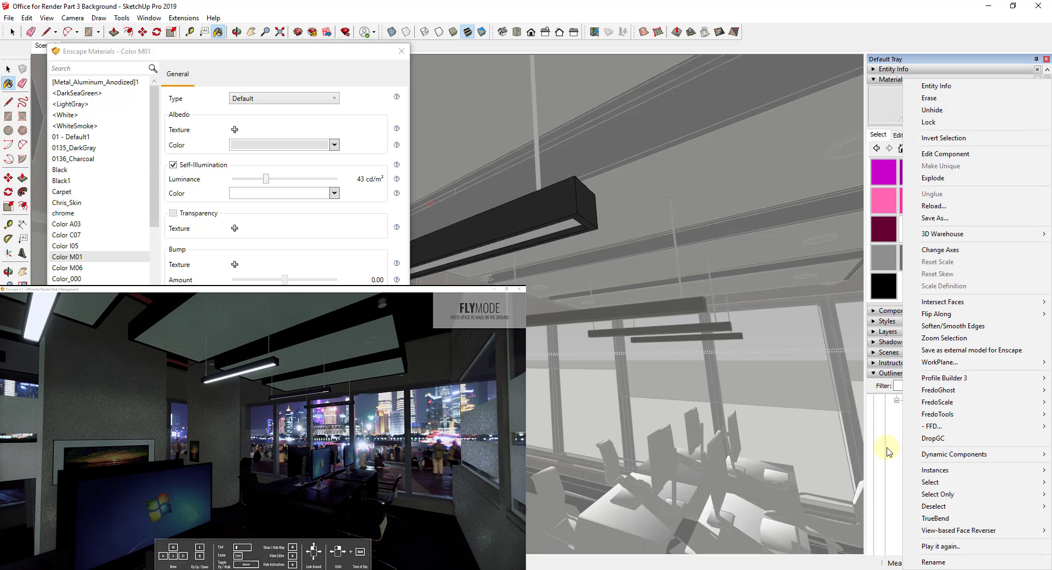
pyautogui.click(933, 110)
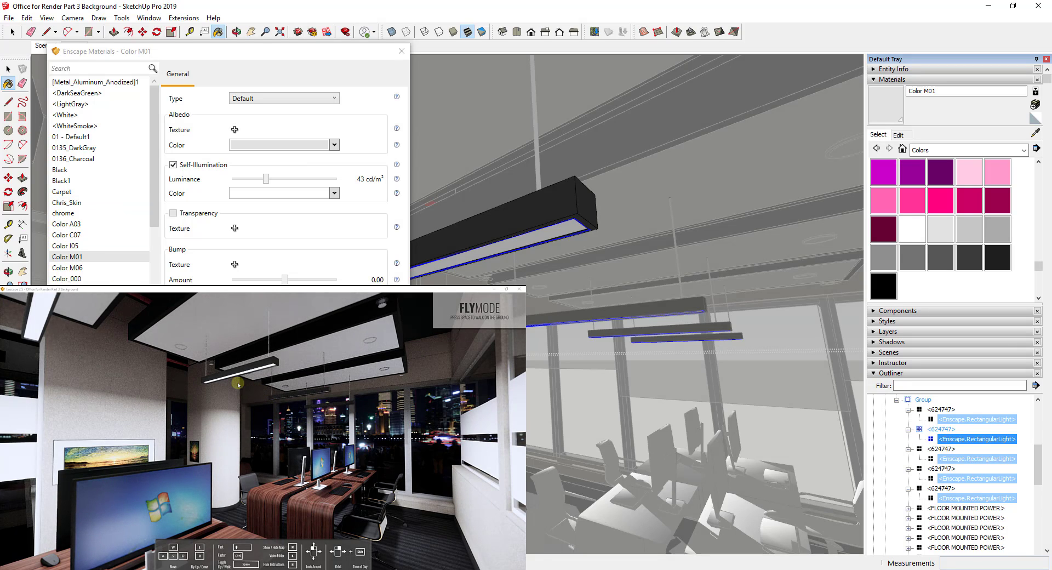
# Raise the self-illumination luminance of Color M01 to 332 cd/m² and move the material editor clear of the light settings.
pyautogui.moveTo(336, 62); pyautogui.dragTo(290, 118)
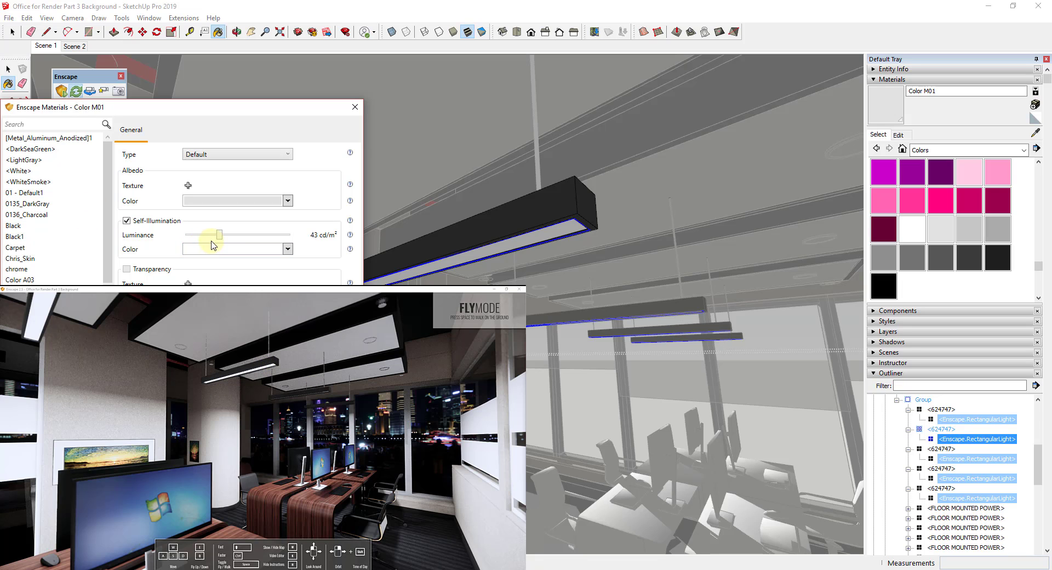
pyautogui.moveTo(220, 234); pyautogui.dragTo(231, 237)
pyautogui.moveTo(233, 240)
pyautogui.mouseDown()
pyautogui.moveTo(250, 242)
pyautogui.moveTo(235, 243)
pyautogui.mouseUp()
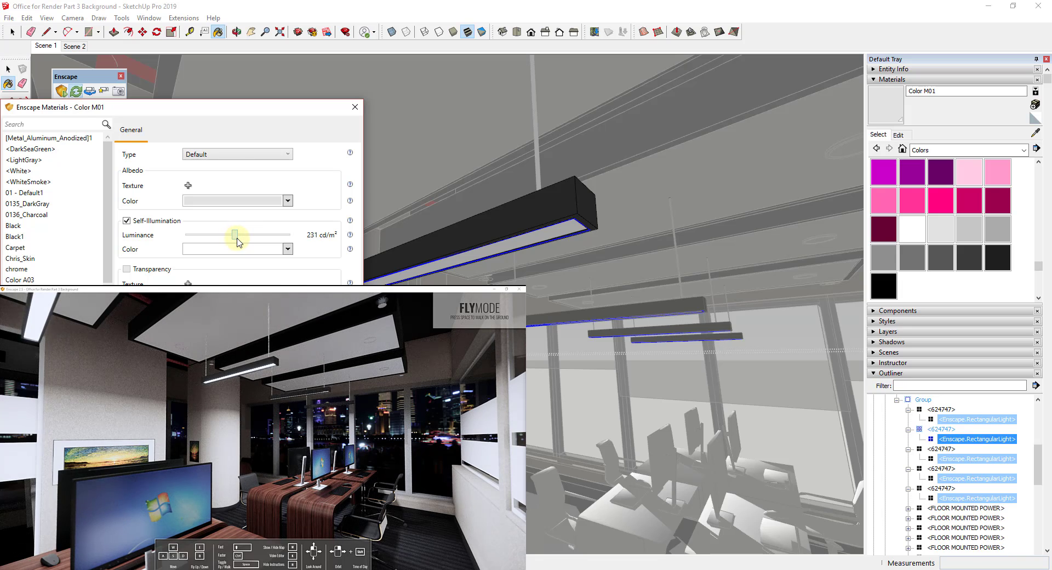
pyautogui.moveTo(245, 106); pyautogui.dragTo(782, 172)
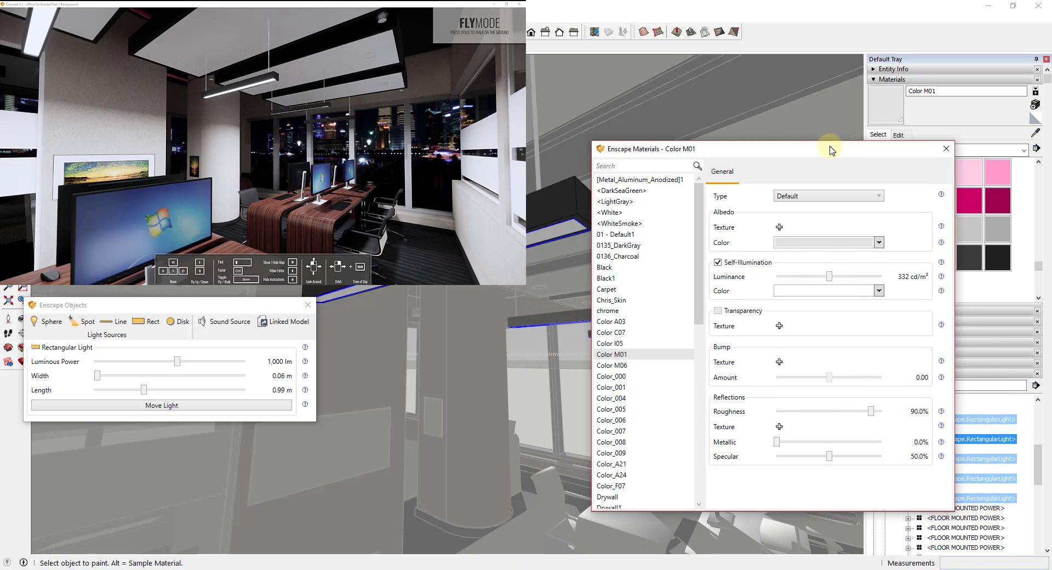
pyautogui.moveTo(830, 149); pyautogui.dragTo(831, 149)
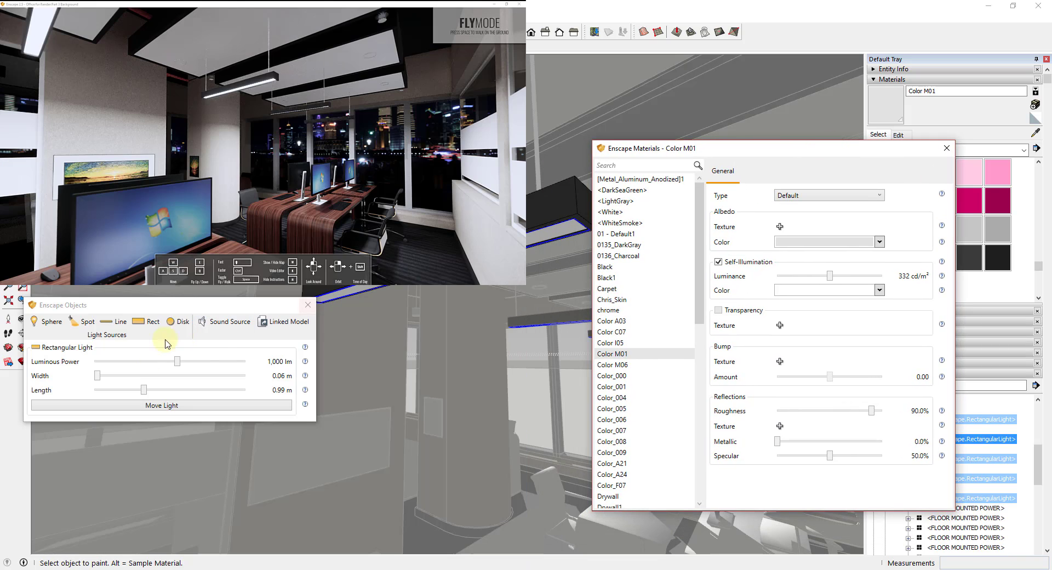
# Set the rectangular light's luminous power to 1,147 lm and move the material editor out of the way.
pyautogui.click(134, 306)
pyautogui.moveTo(181, 365); pyautogui.dragTo(182, 363)
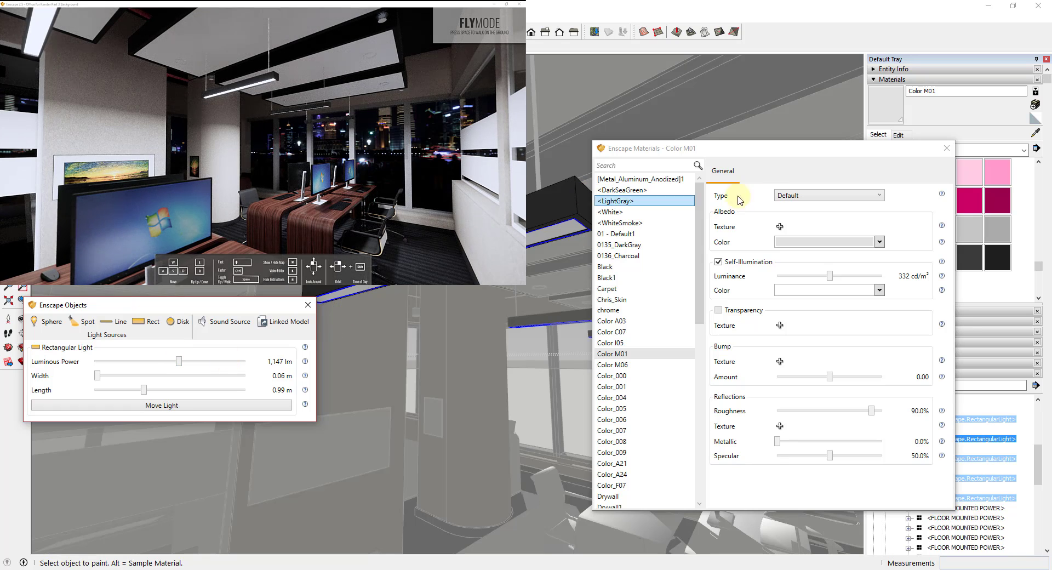
pyautogui.moveTo(809, 155)
pyautogui.mouseDown()
pyautogui.moveTo(590, 187)
pyautogui.moveTo(265, 207)
pyautogui.moveTo(257, 264)
pyautogui.mouseUp()
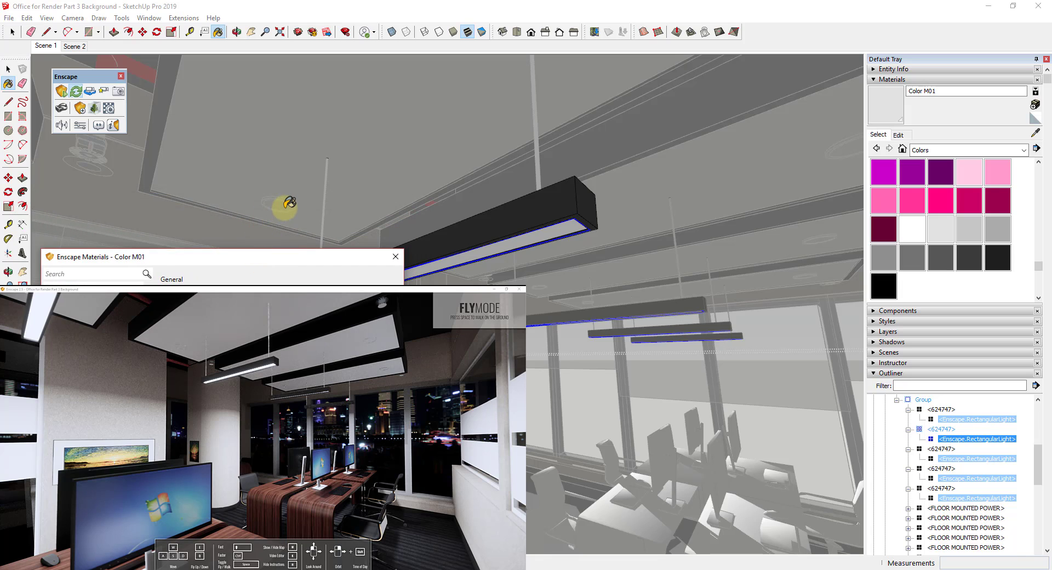
# Leave the pendant component and select the recessed Model FB-01 downlight in the ceiling panel.
pyautogui.press('space')
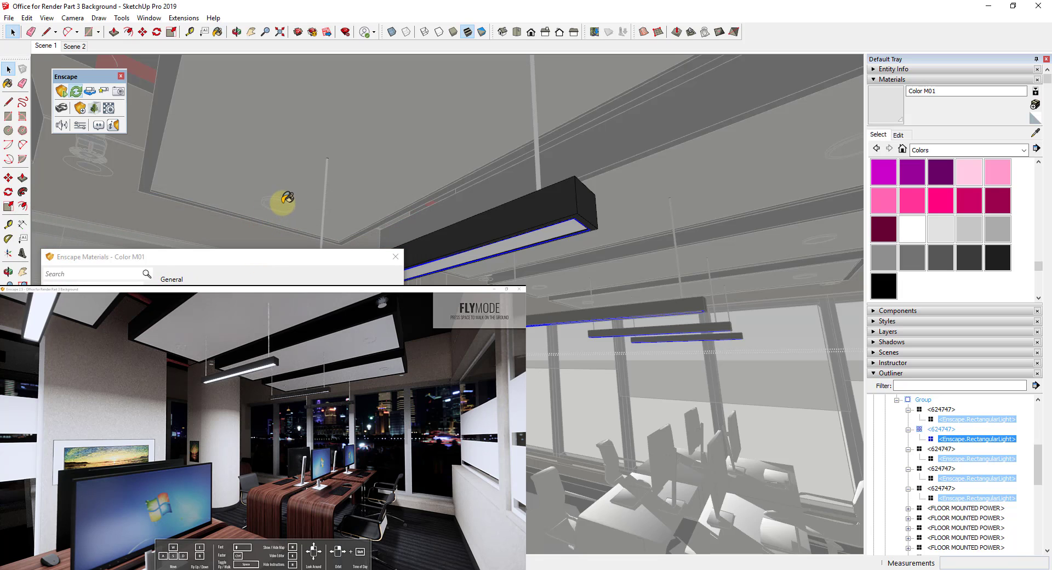
pyautogui.click(283, 204)
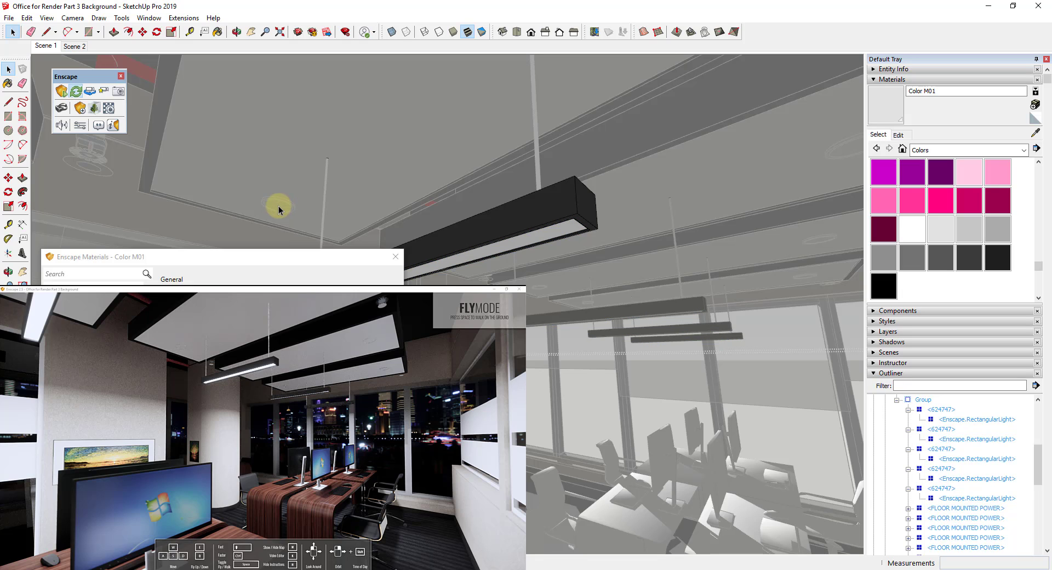
pyautogui.click(279, 207)
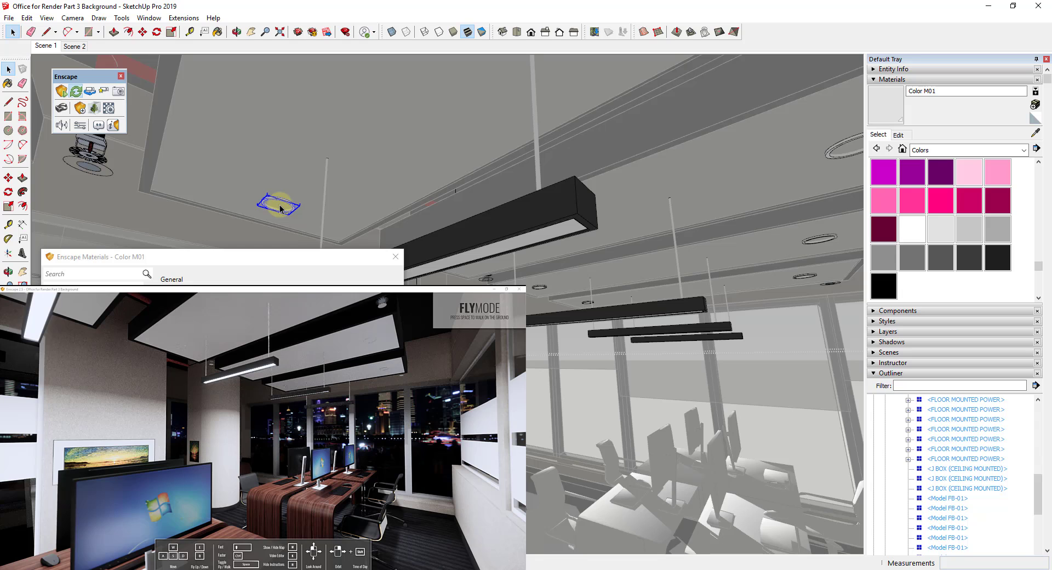
pyautogui.scroll(-2, 962, 477)
pyautogui.click(962, 548)
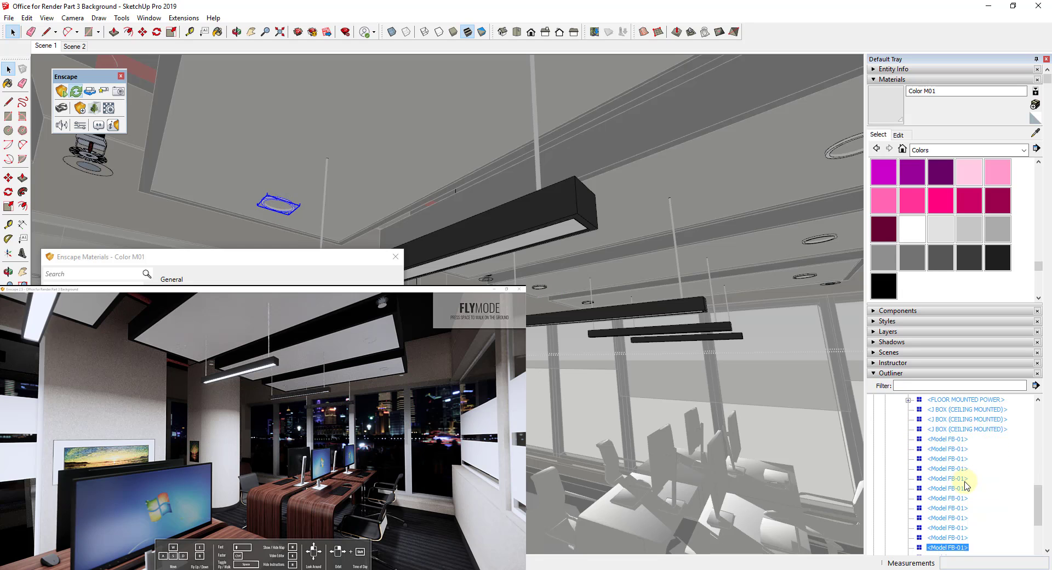
# Open the selected Model FB-01 ceiling downlight for editing and select its inner rim face.
pyautogui.scroll(-1, 962, 532)
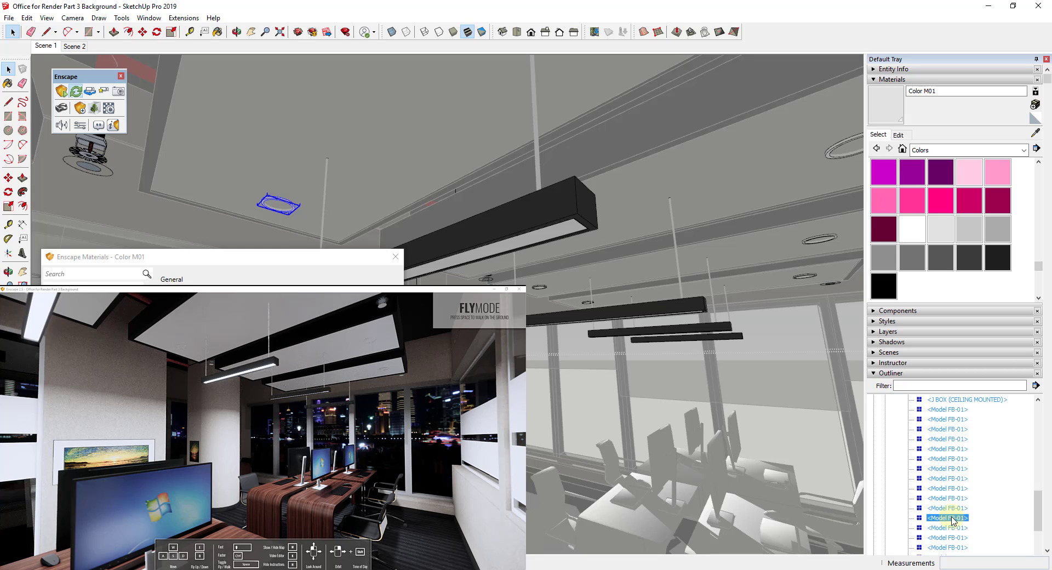
pyautogui.doubleClick(952, 518)
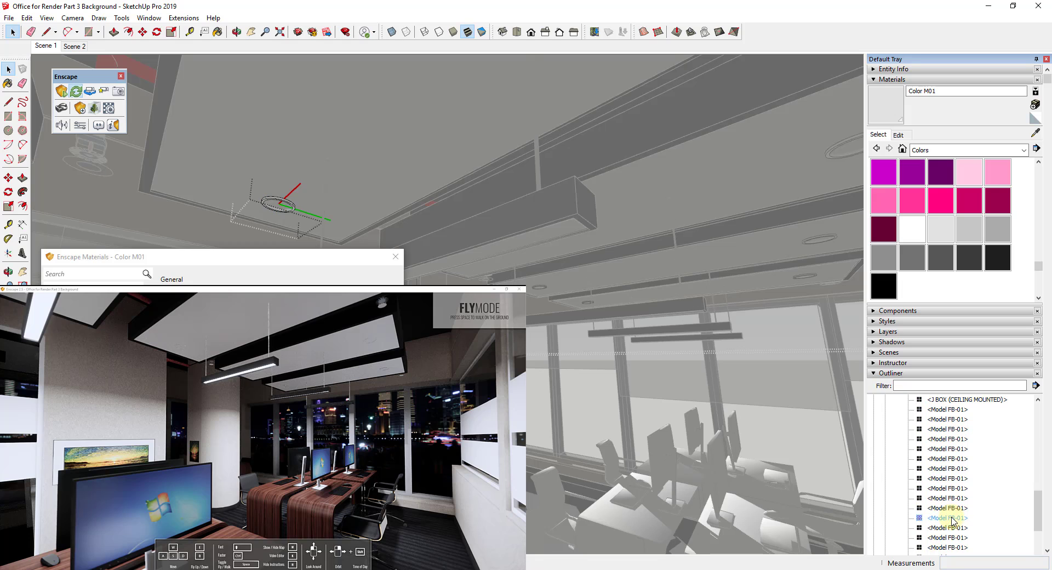
pyautogui.click(277, 207)
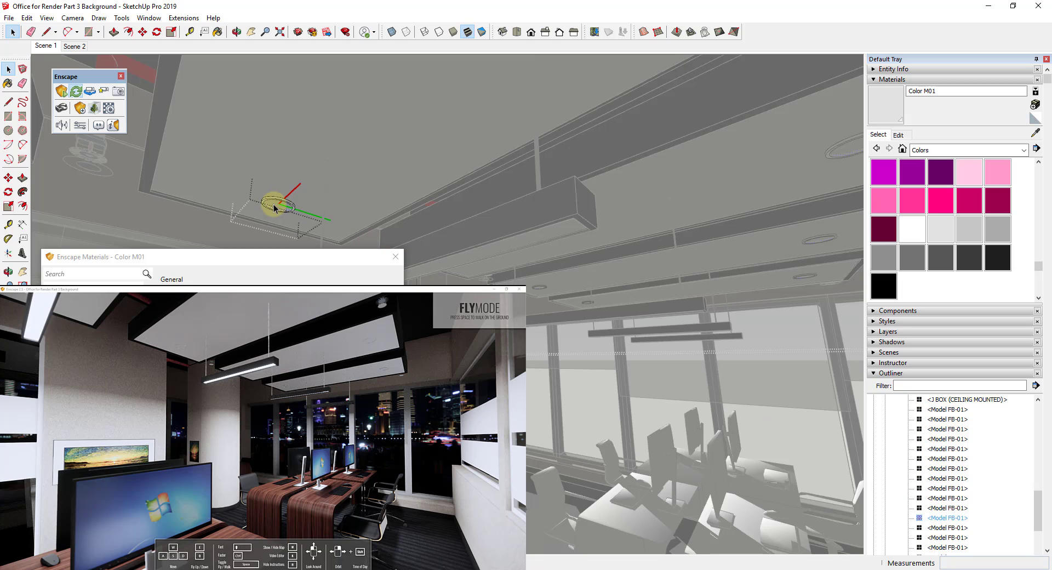
pyautogui.scroll(5, 274, 208)
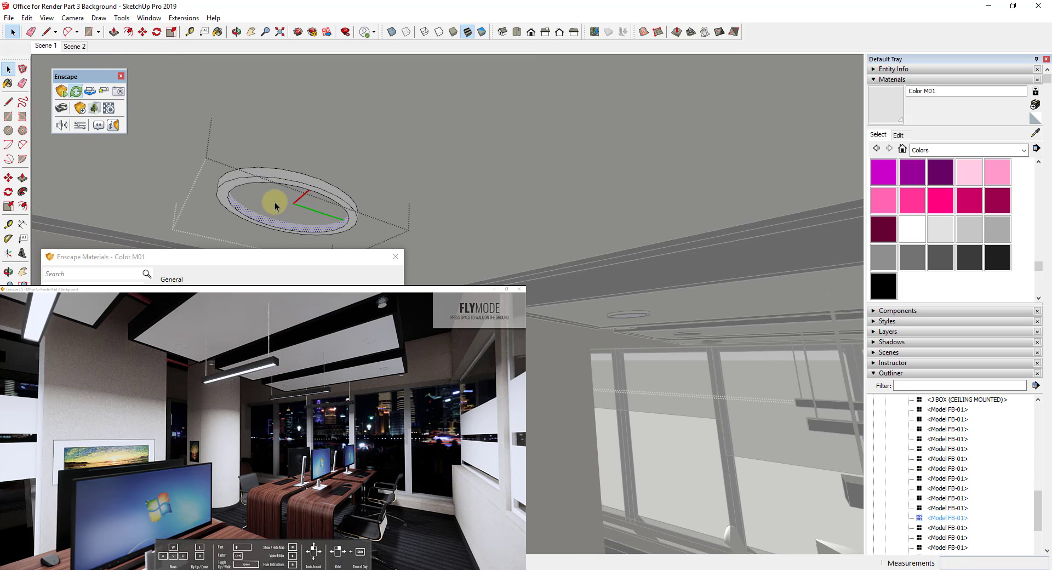
pyautogui.press('l')
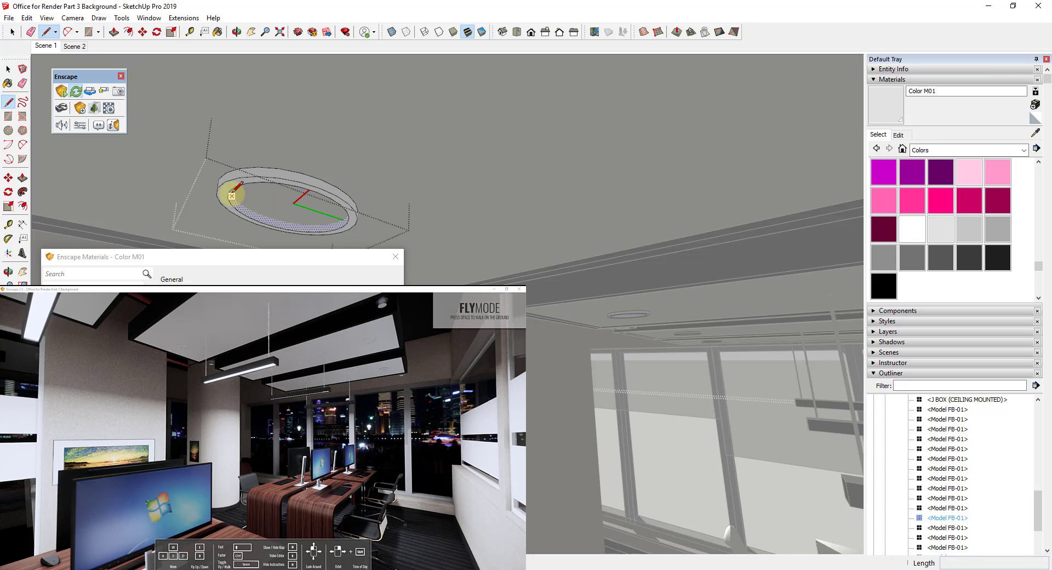
pyautogui.press('space')
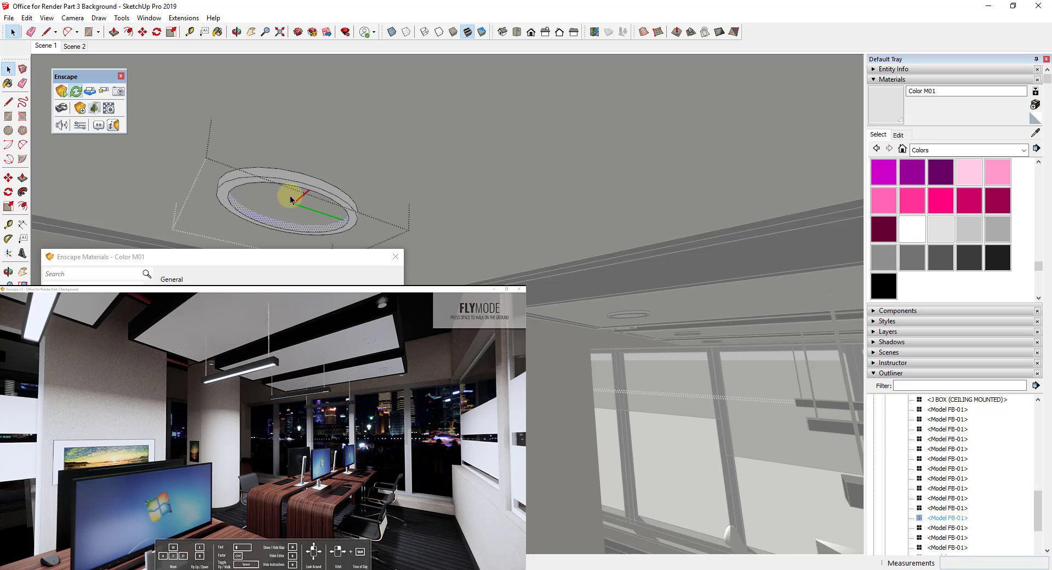
# Leave the downlight component and move the whole downlight about 5/16".
pyautogui.click(314, 179)
pyautogui.press('m')
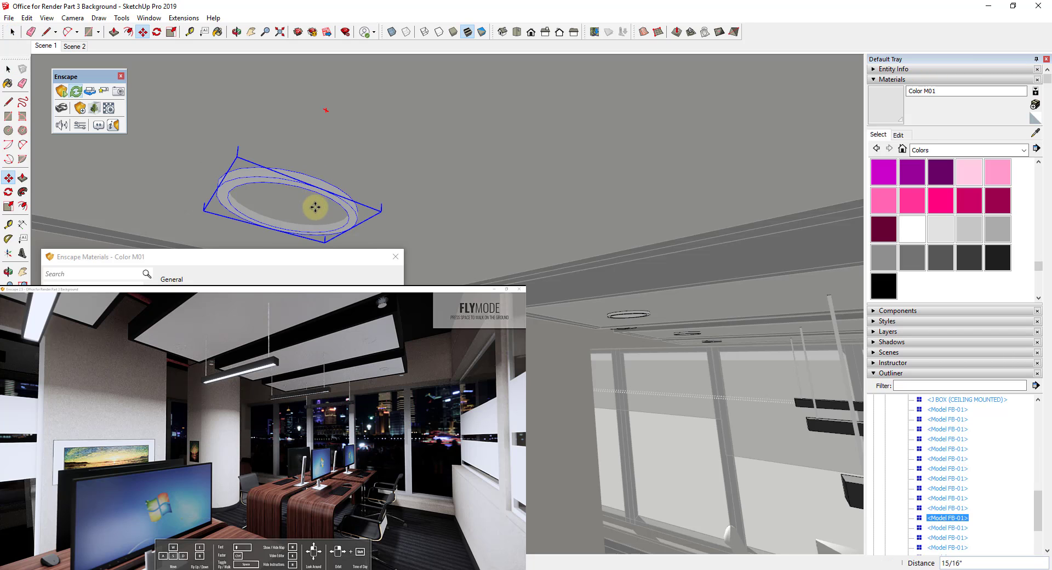
pyautogui.click(313, 207)
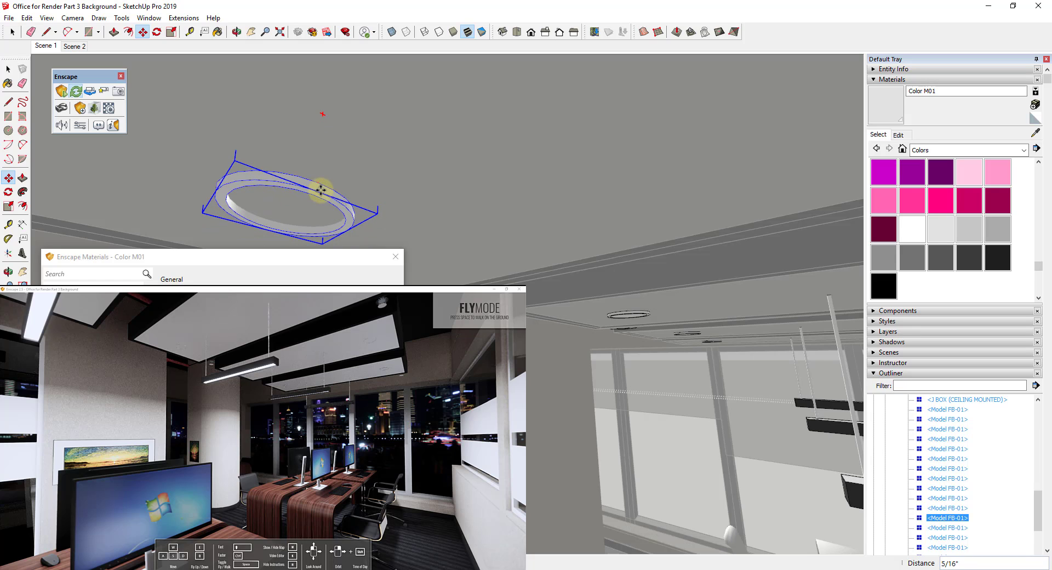
pyautogui.click(318, 192)
# Reopen the downlight component for editing and select its inner rim face together with the bounding edges.
pyautogui.press('o')
pyautogui.moveTo(285, 198); pyautogui.dragTo(246, 212)
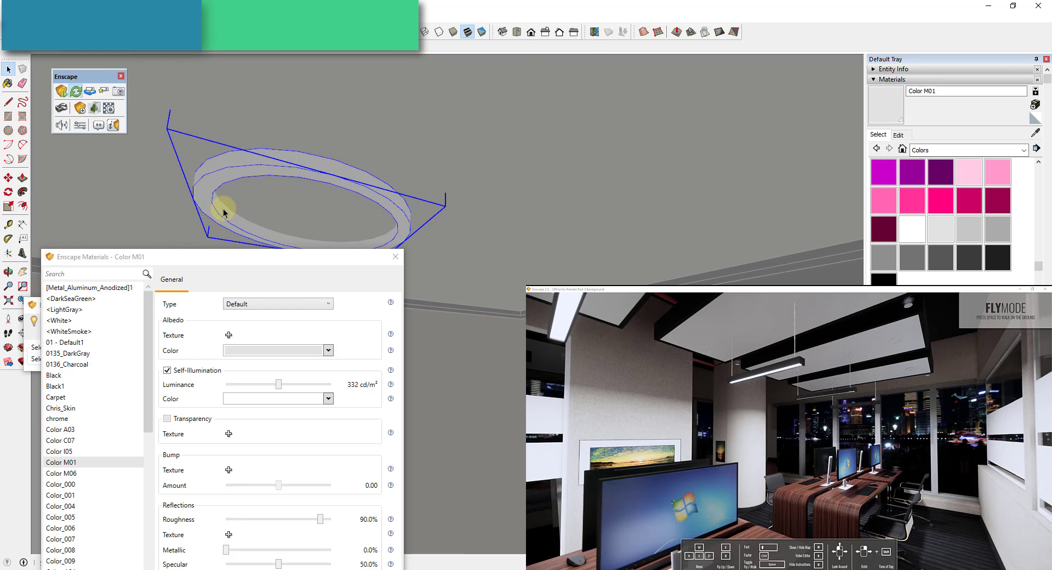
pyautogui.doubleClick(223, 213)
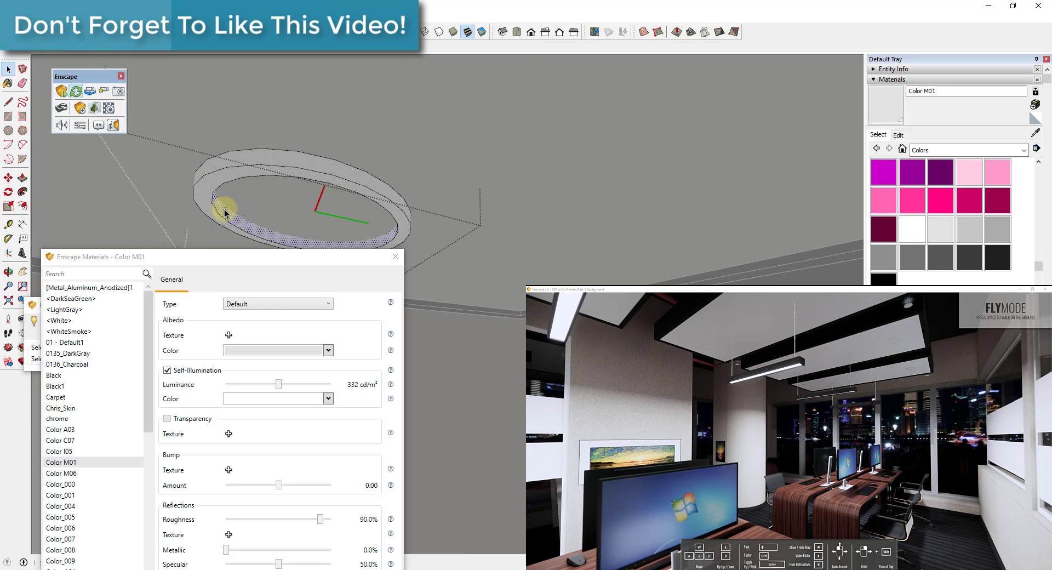
pyautogui.doubleClick(227, 213)
pyautogui.rightClick(226, 213)
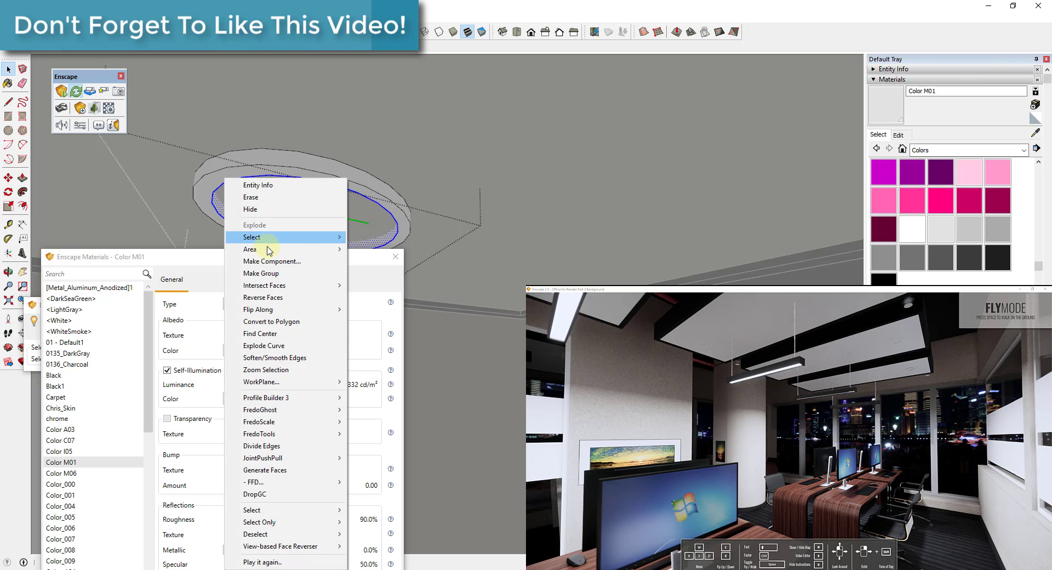
pyautogui.moveTo(329, 285)
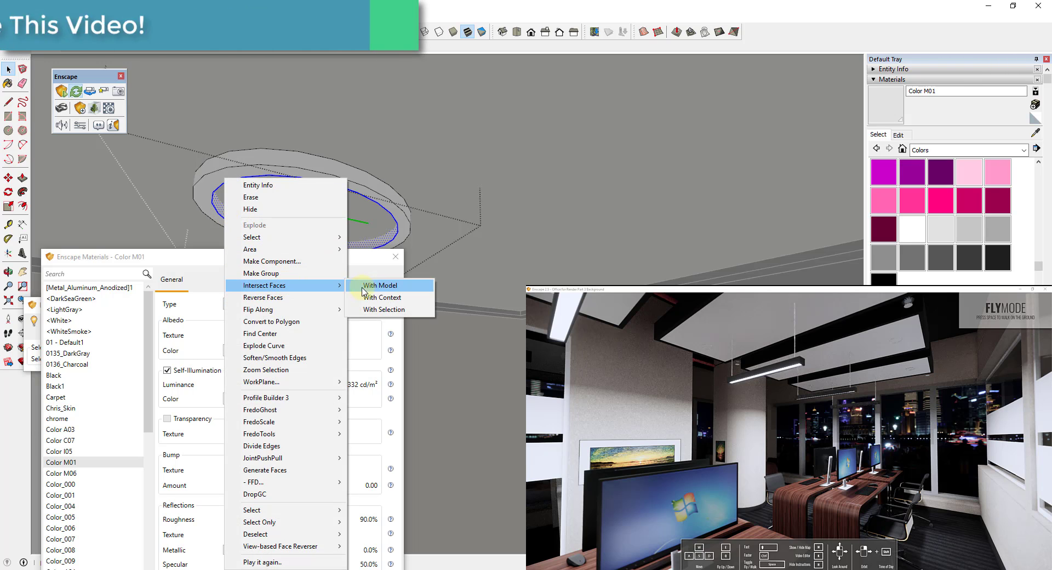
pyautogui.click(291, 213)
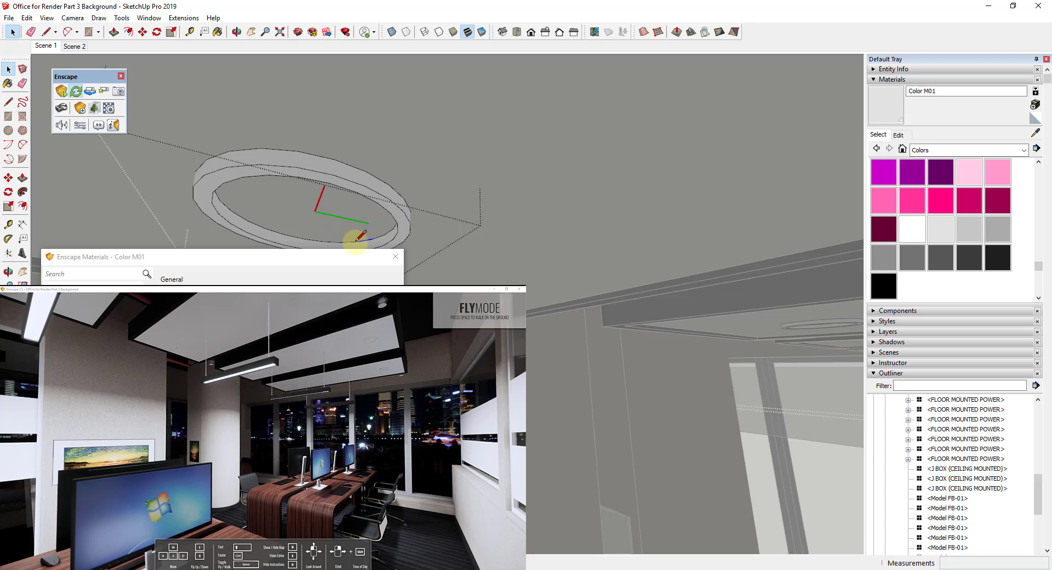
# Draw a line across the downlight's ring opening to close it with a face, and erase the leftover line.
pyautogui.press('l')
pyautogui.click(342, 242)
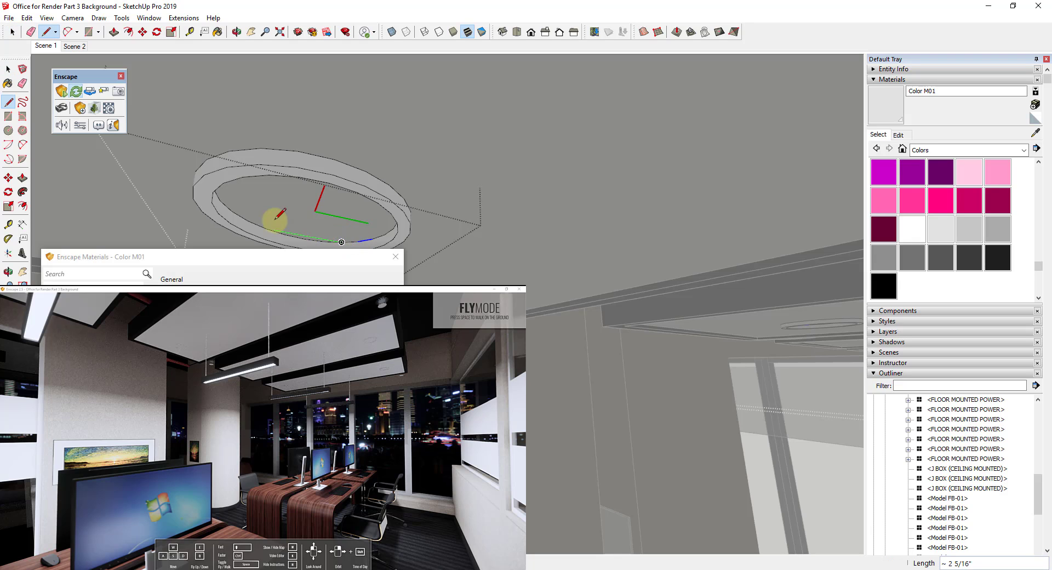
pyautogui.press('Escape')
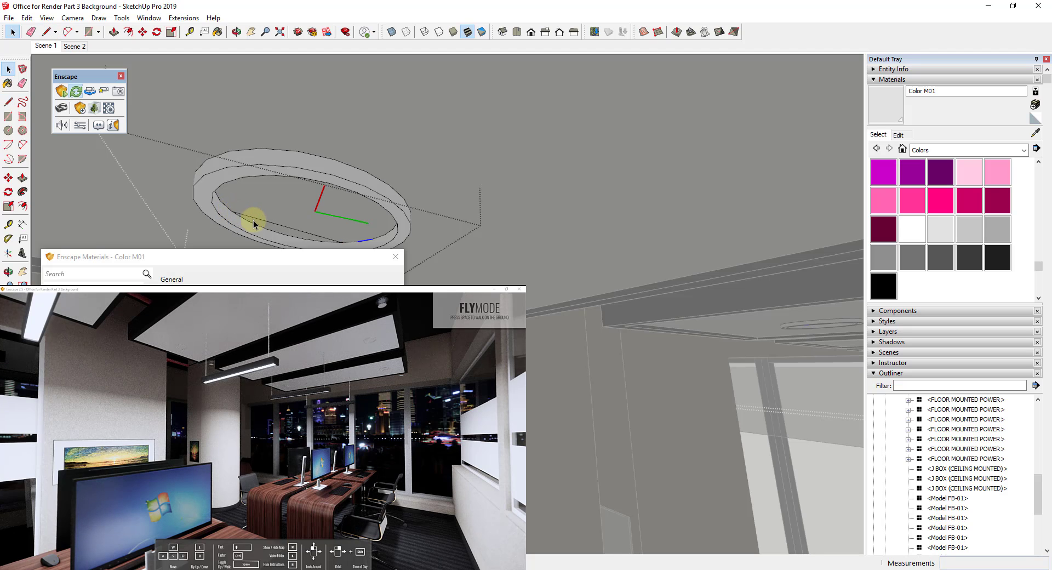
pyautogui.press('space')
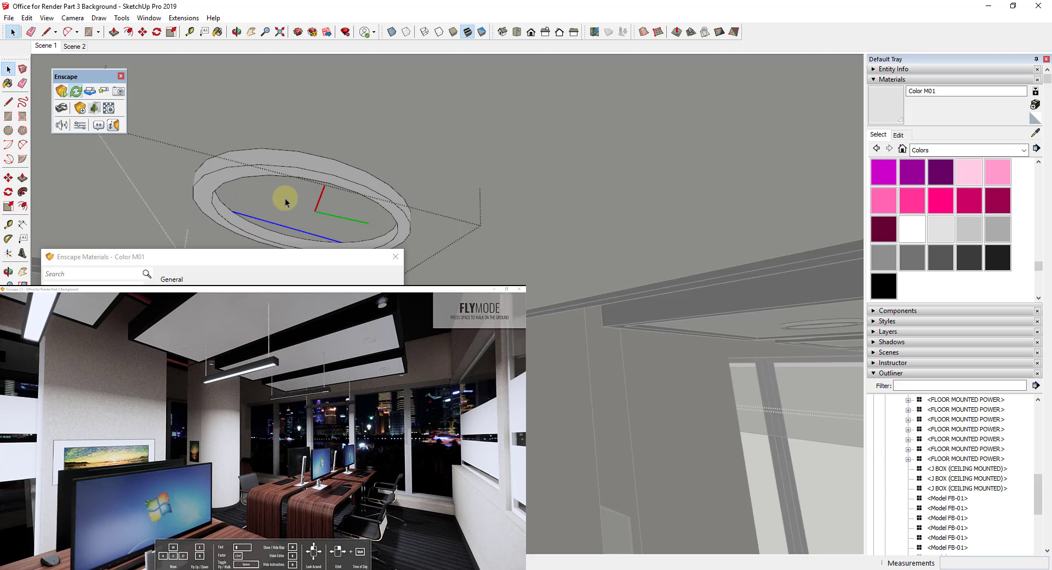
pyautogui.press('e')
pyautogui.moveTo(282, 219)
pyautogui.mouseDown(button='middle')
pyautogui.moveTo(278, 209)
pyautogui.moveTo(301, 207)
pyautogui.moveTo(291, 220)
pyautogui.mouseUp(button='middle')
pyautogui.press('space')
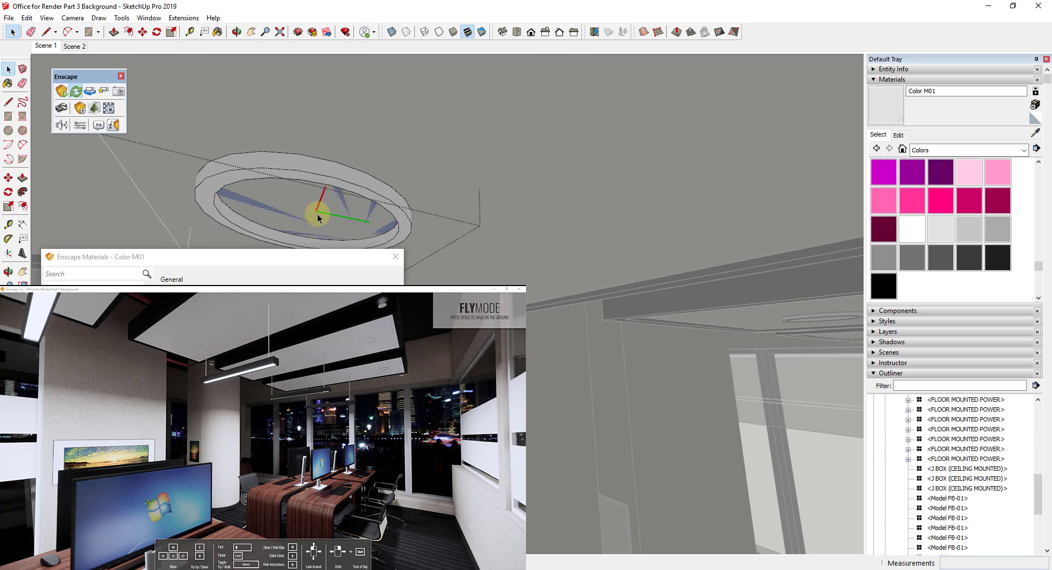
# Push/Pull the new circular face by about 1/8" so it sits clear of the ceiling surface.
pyautogui.press('p')
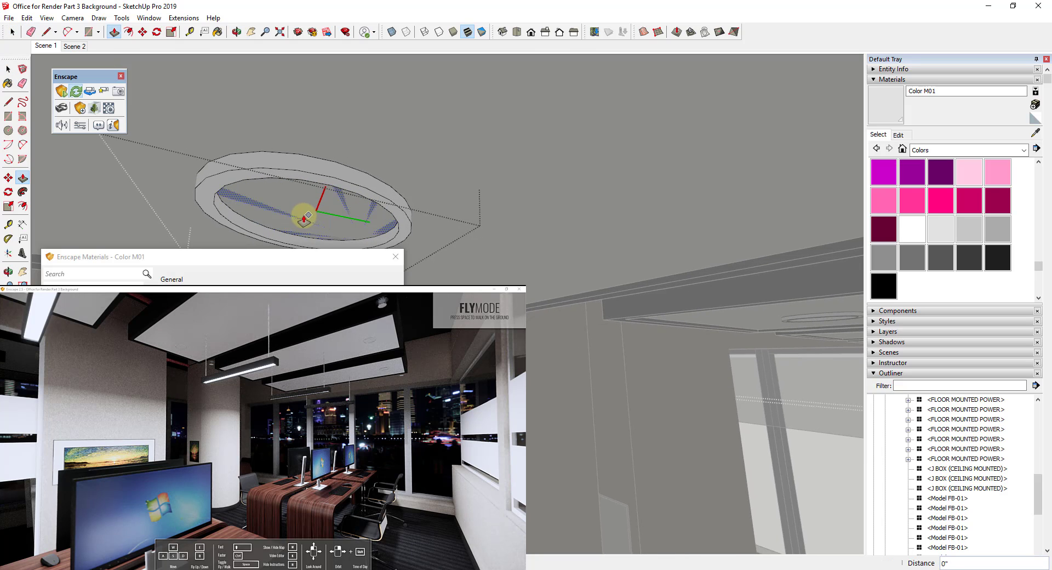
pyautogui.click(299, 215)
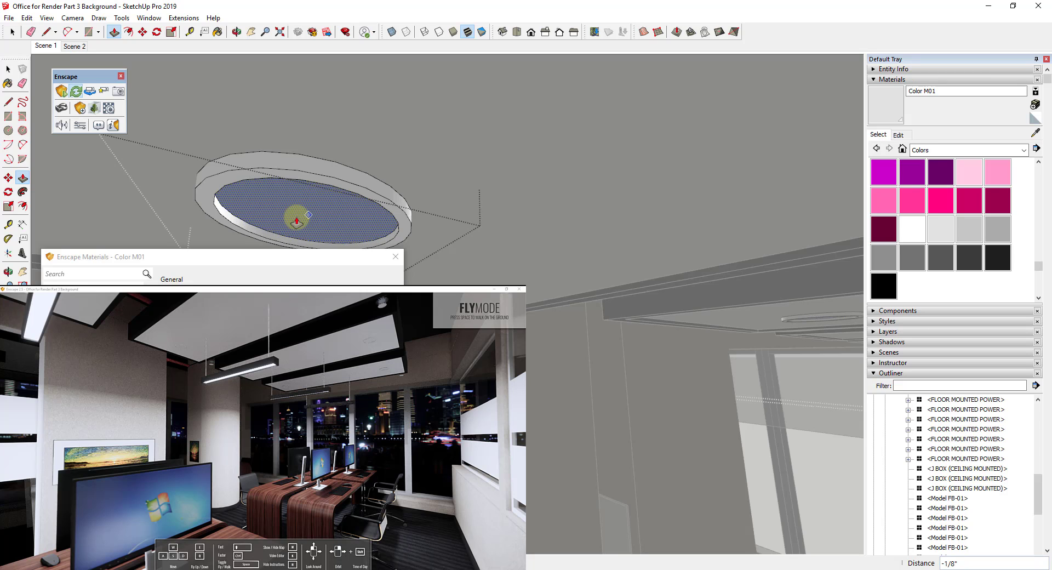
pyautogui.press('space')
pyautogui.rightClick(297, 213)
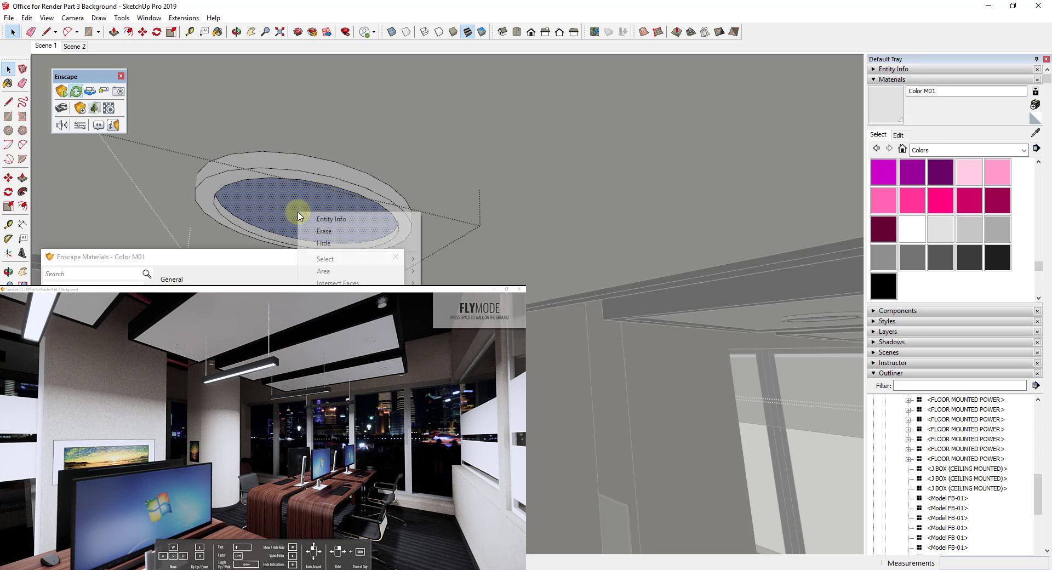
pyautogui.press('Escape')
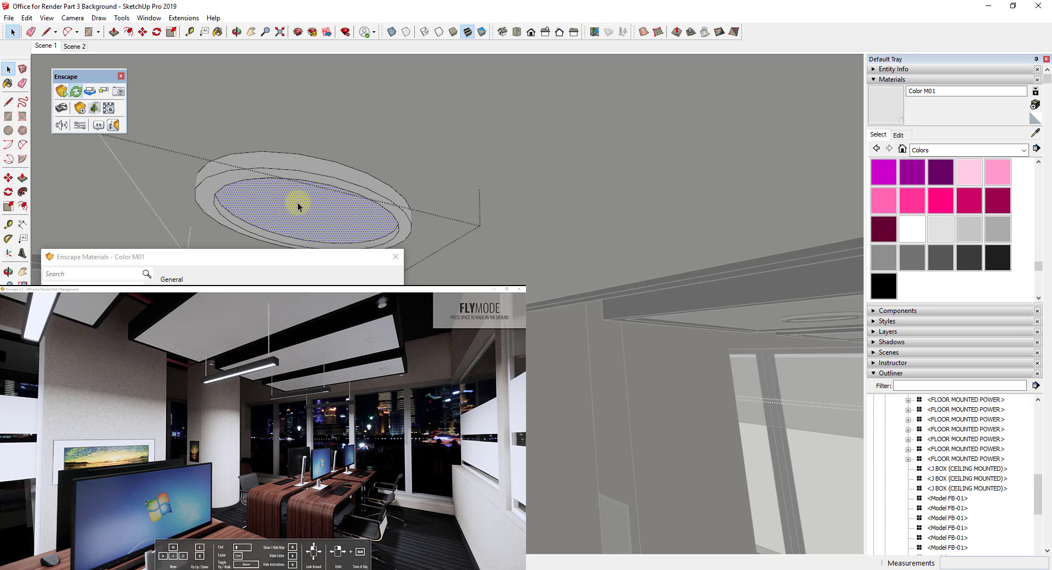
# Paint the downlight's circular face with Color M01 and move the material editor clear of the Enscape Objects window.
pyautogui.click(881, 111)
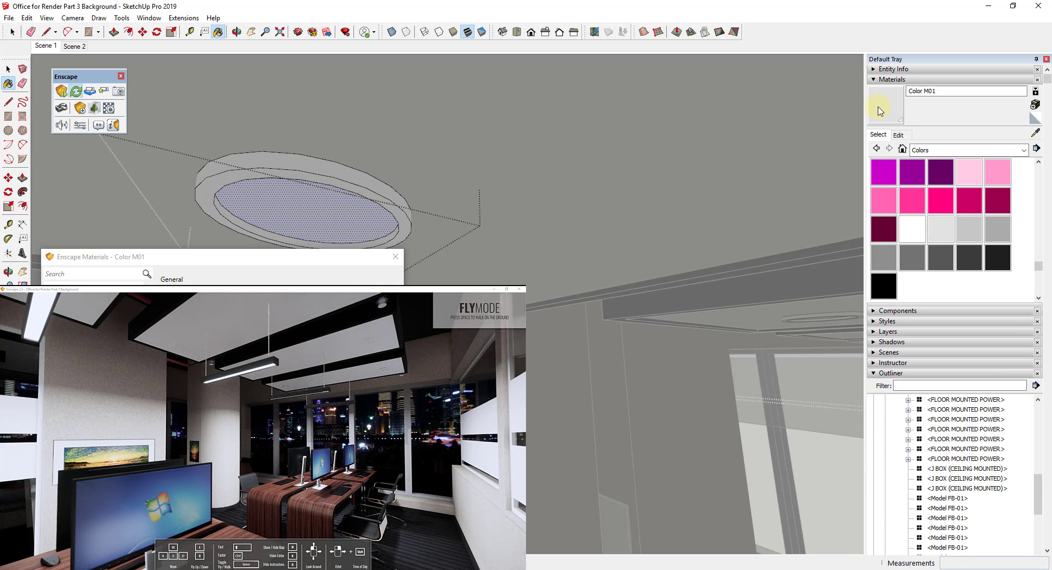
pyautogui.click(306, 211)
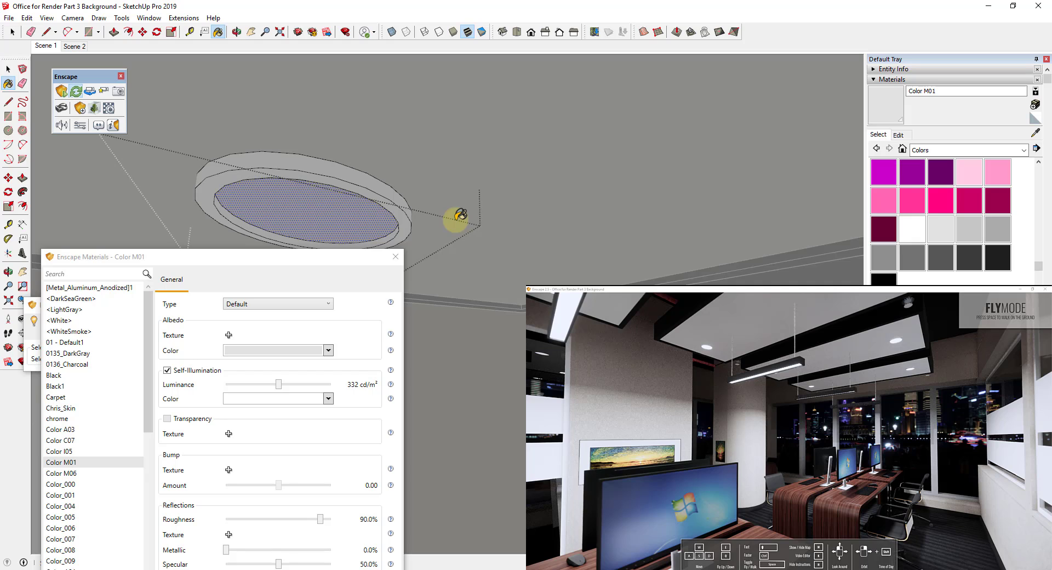
pyautogui.moveTo(313, 258); pyautogui.dragTo(825, 167)
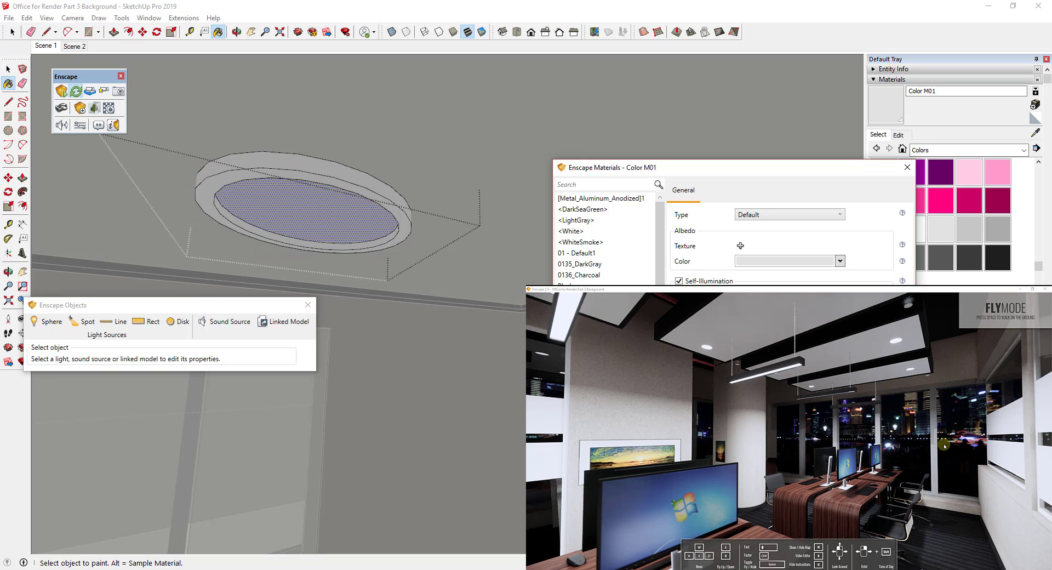
# Place an Enscape spotlight at the middle of the downlight's circular face, aimed straight down toward the floor.
pyautogui.click(81, 324)
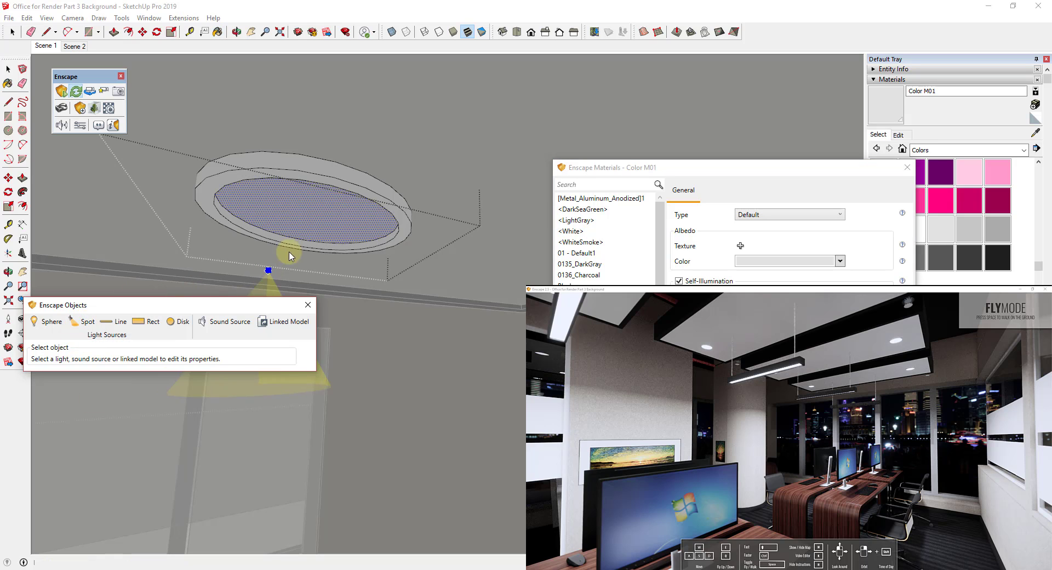
pyautogui.click(310, 211)
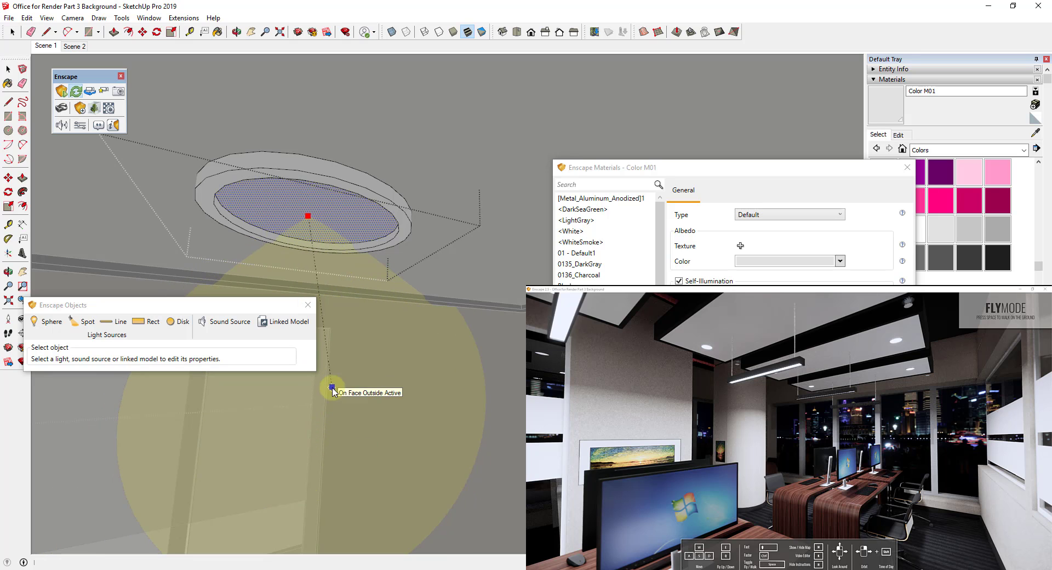
pyautogui.moveTo(333, 387); pyautogui.dragTo(384, 313, button='middle')
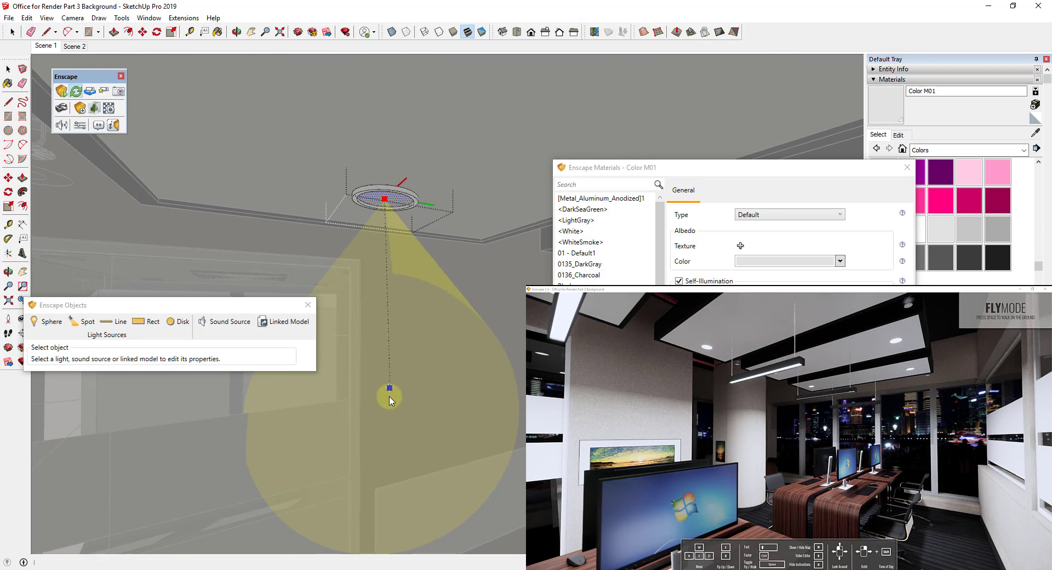
pyautogui.moveTo(390, 436); pyautogui.dragTo(400, 400, button='middle')
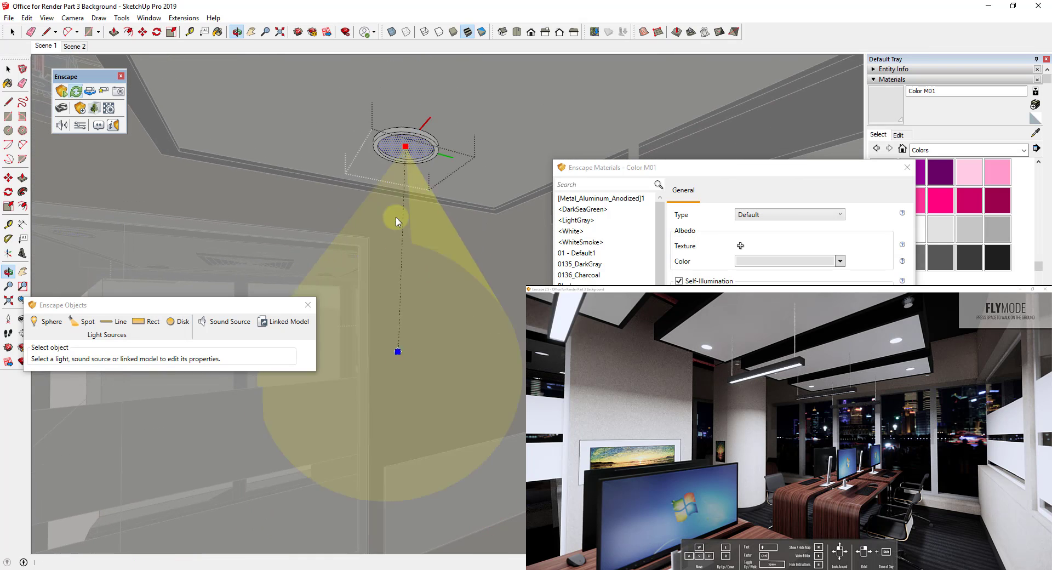
pyautogui.scroll(4, 404, 151)
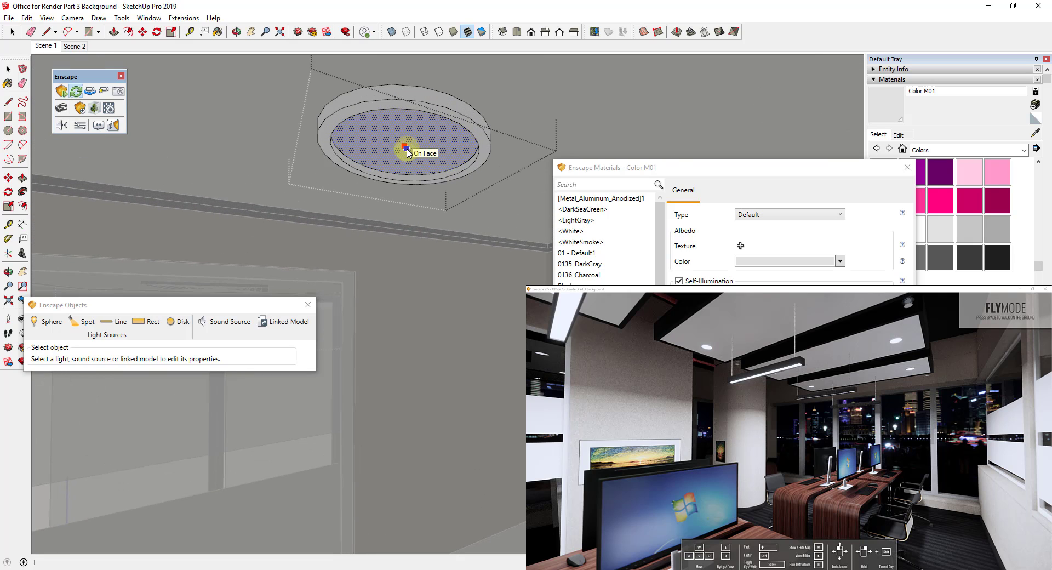
pyautogui.click(406, 146)
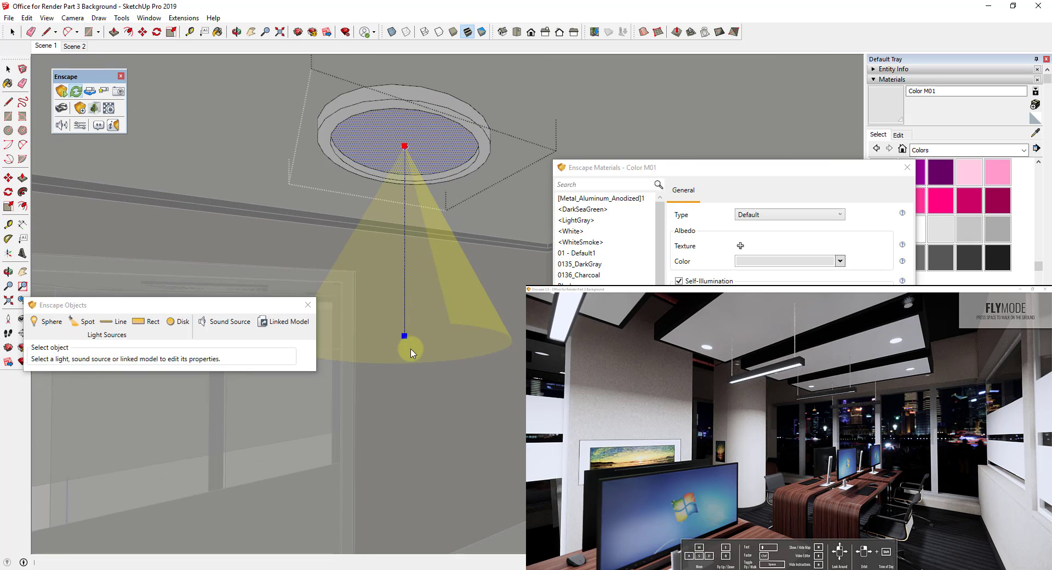
pyautogui.click(395, 395)
pyautogui.moveTo(409, 438); pyautogui.dragTo(409, 247, button='middle')
pyautogui.click(409, 247)
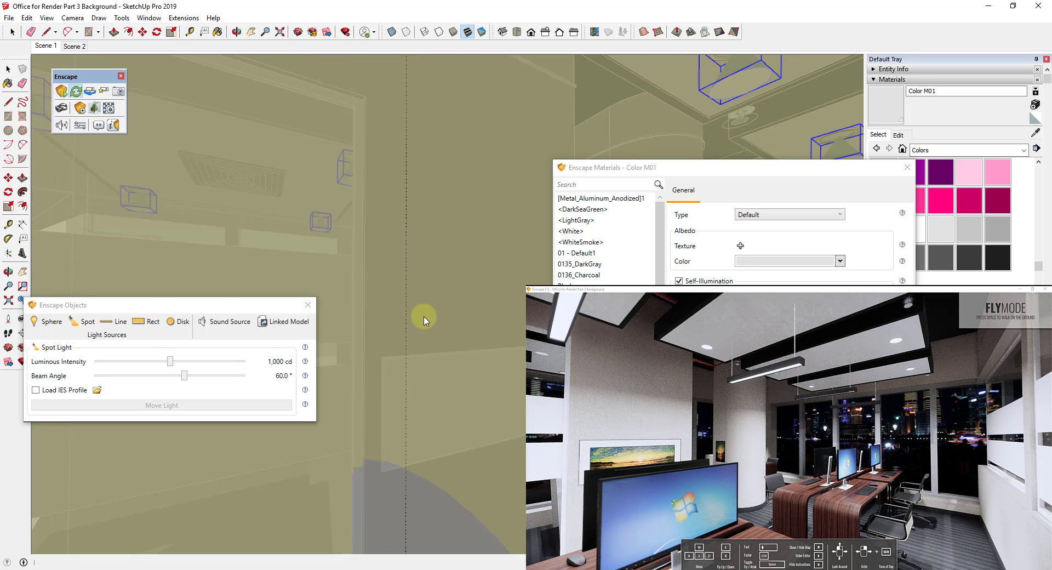
# Move the material editor away from the spotlight's cone in the model view.
pyautogui.moveTo(423, 315); pyautogui.dragTo(455, 379, button='middle')
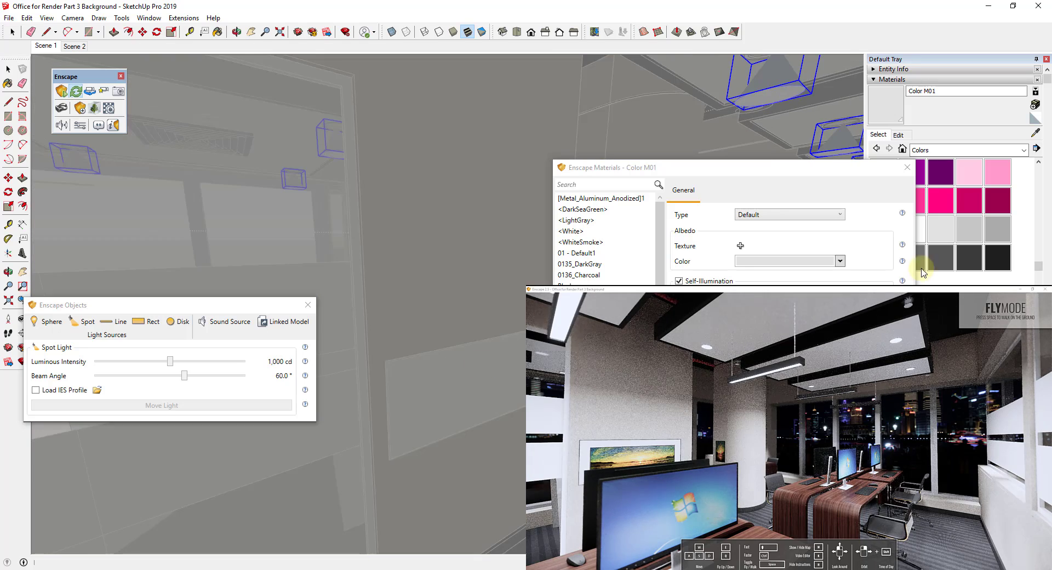
pyautogui.moveTo(787, 168); pyautogui.dragTo(608, 184)
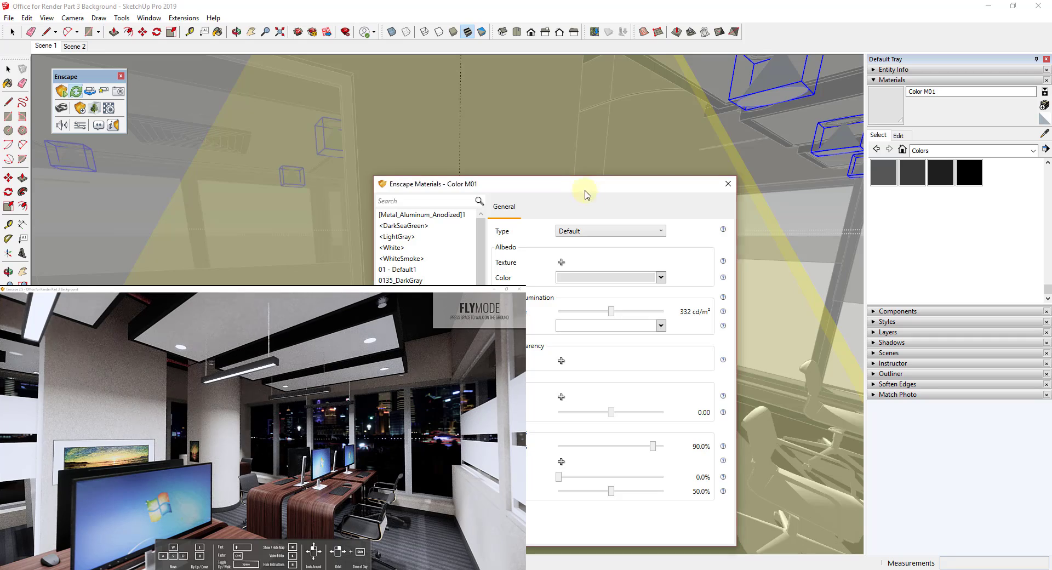
pyautogui.moveTo(581, 189); pyautogui.dragTo(884, 177)
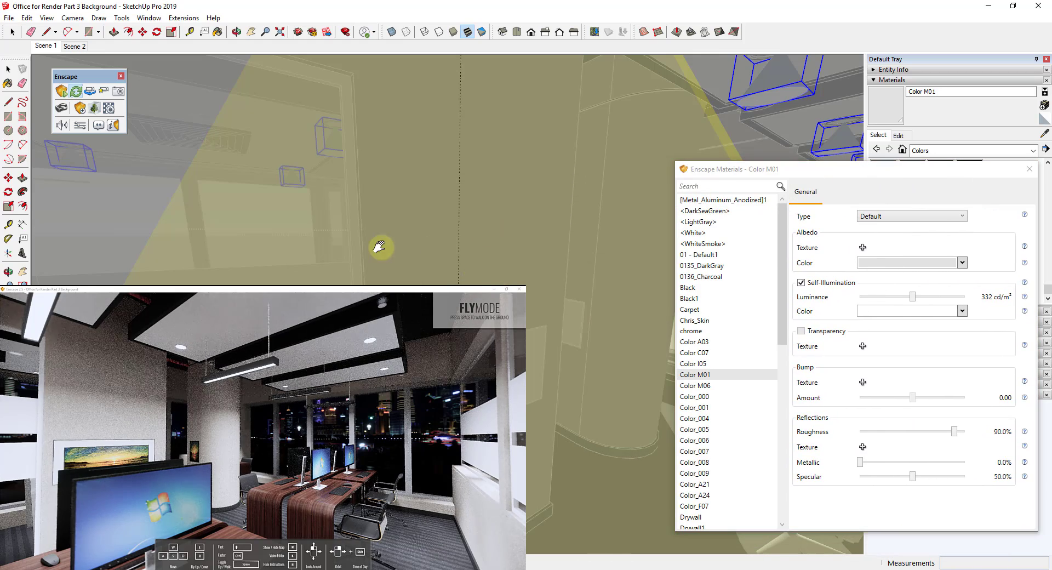
pyautogui.moveTo(376, 241); pyautogui.dragTo(461, 258, button='middle')
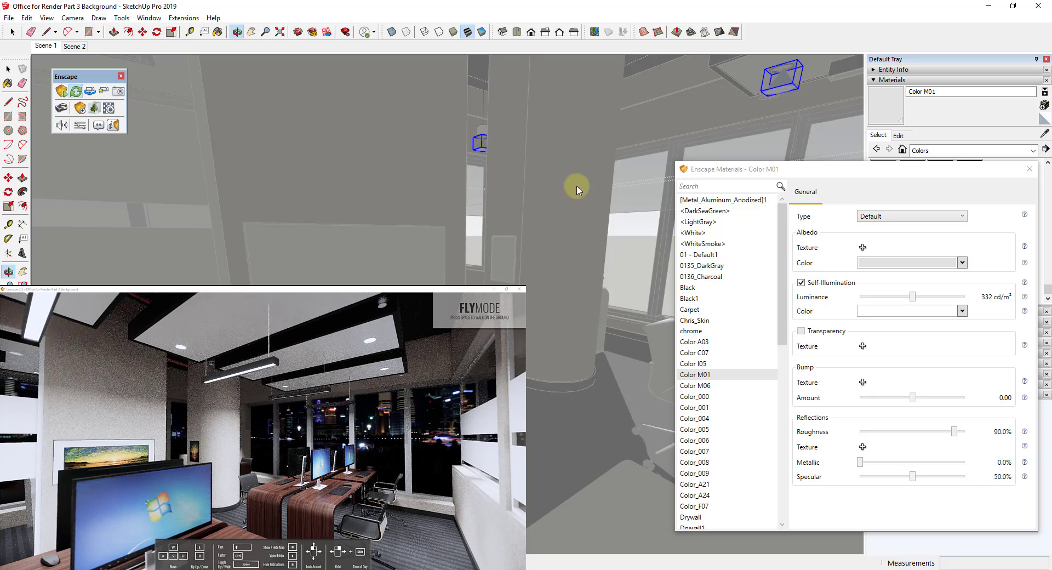
# Examine the ceiling downlight's spotlight cone in the model and its lighting in the Enscape view from slightly farther forward.
pyautogui.moveTo(522, 209)
pyautogui.mouseDown(button='middle')
pyautogui.moveTo(518, 263)
pyautogui.moveTo(466, 263)
pyautogui.mouseUp(button='middle')
pyautogui.moveTo(427, 230)
pyautogui.keyDown('shift'); pyautogui.mouseDown(button='middle')
pyautogui.moveTo(486, 232)
pyautogui.moveTo(501, 282)
pyautogui.moveTo(526, 160)
pyautogui.mouseUp(button='middle'); pyautogui.keyUp('shift')
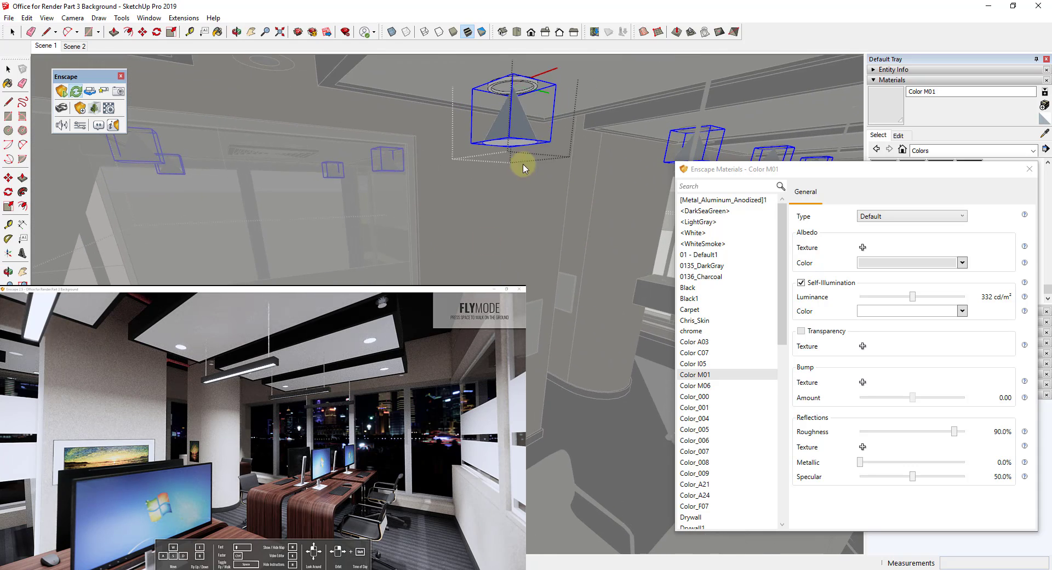
pyautogui.click(523, 104)
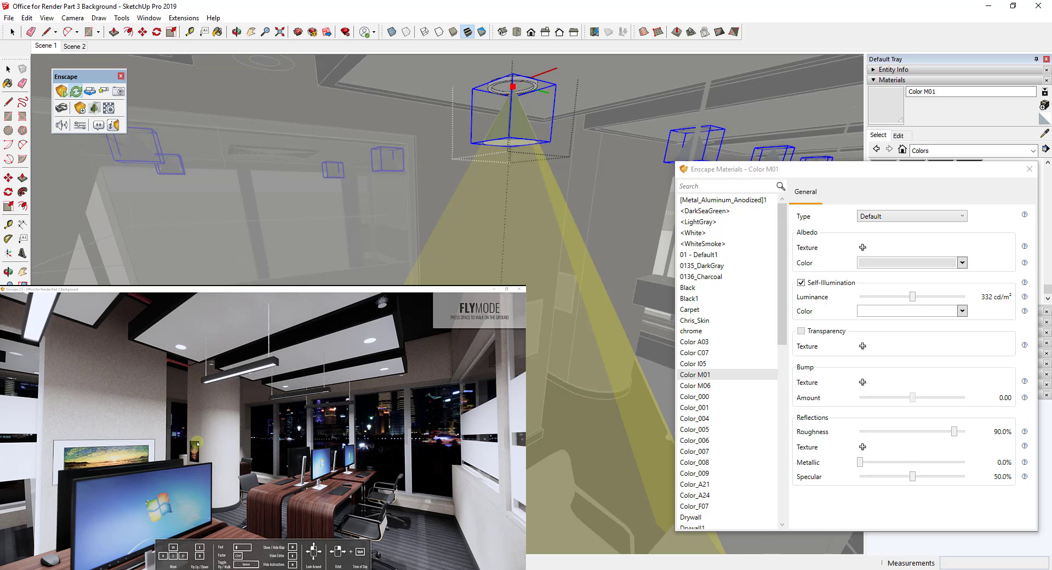
pyautogui.click(378, 489)
pyautogui.press('w')
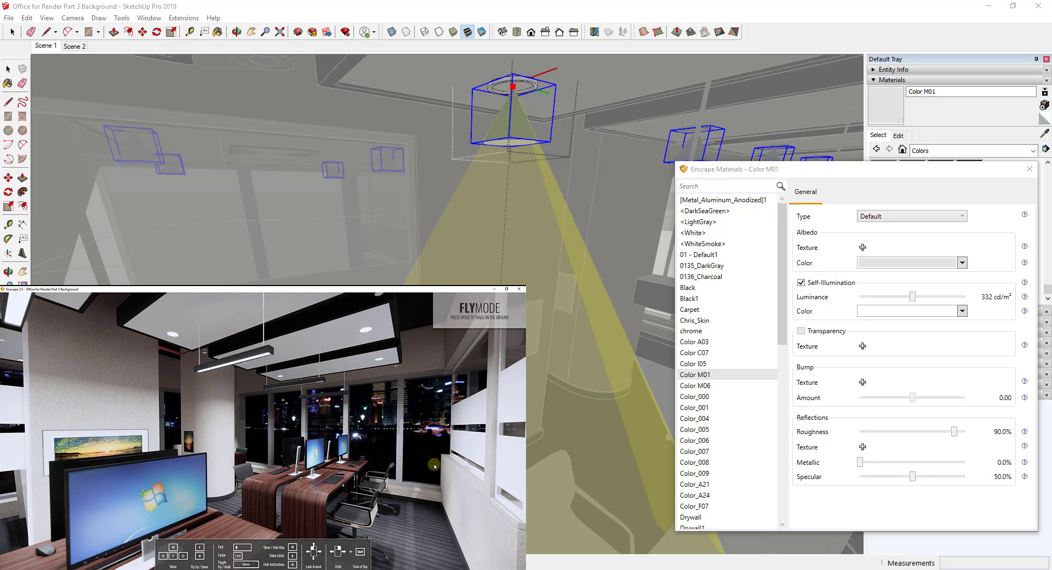
pyautogui.click(629, 159)
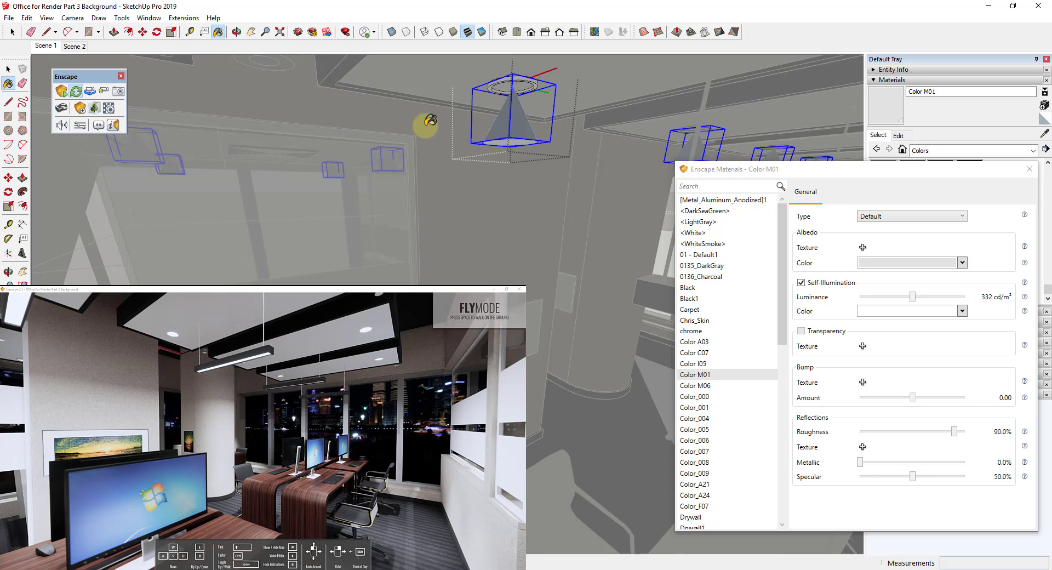
pyautogui.rightClick(528, 133)
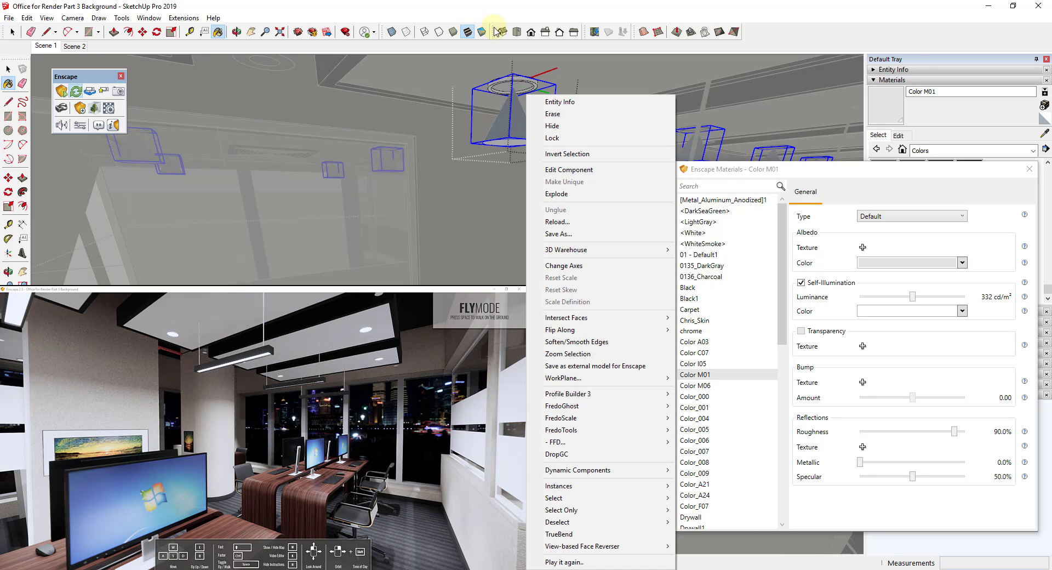
pyautogui.click(507, 8)
pyautogui.press('space')
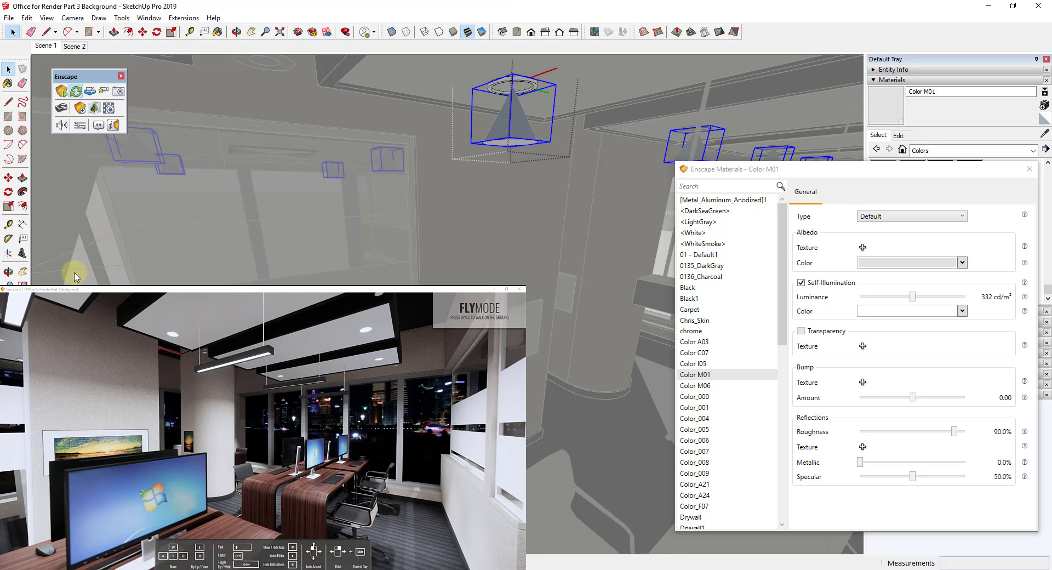
# Close the Enscape material editor, restore the Scene 1 view and bring the SketchUp model in front of the render window.
pyautogui.click(1021, 170)
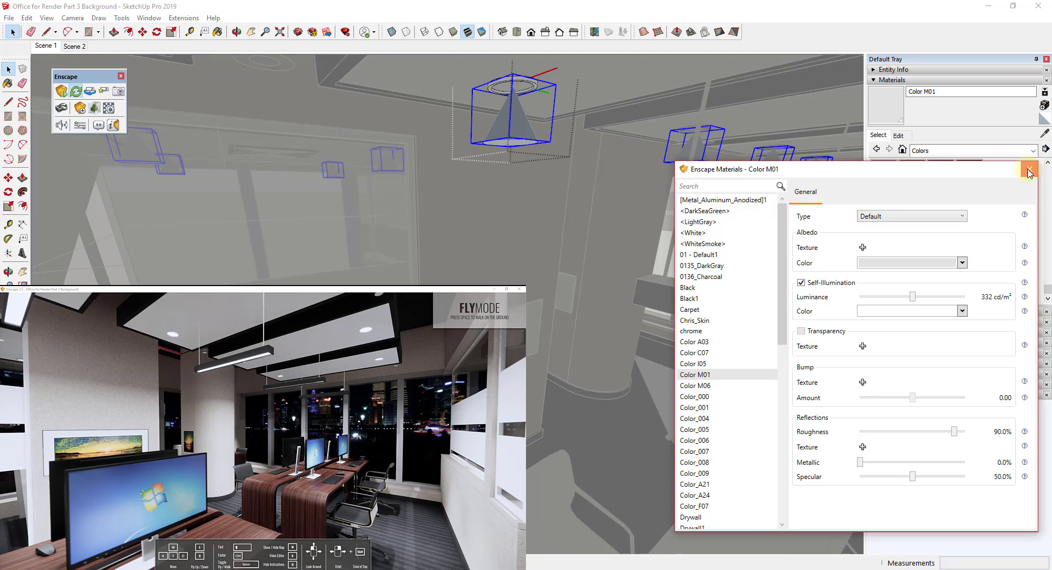
pyautogui.click(45, 46)
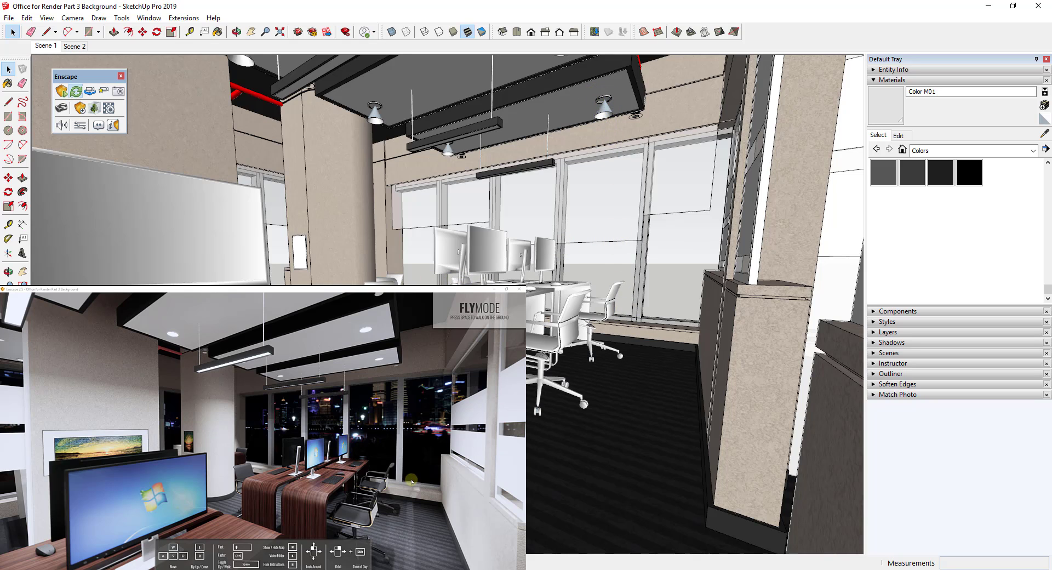
pyautogui.click(256, 184)
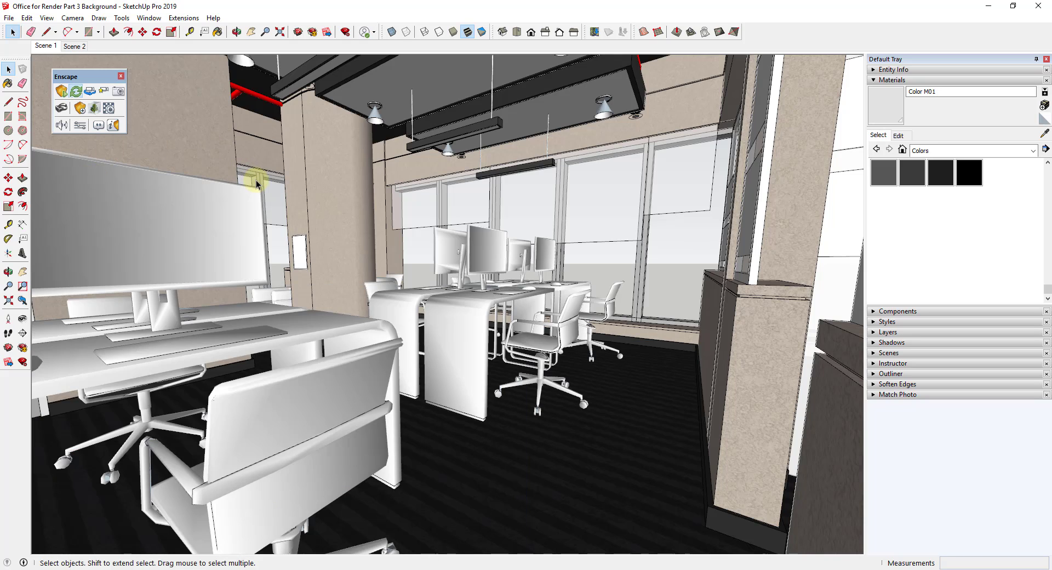
# Set the Enscape image capture resolution to Full HD and render a still image of the night-time office view.
pyautogui.click(81, 127)
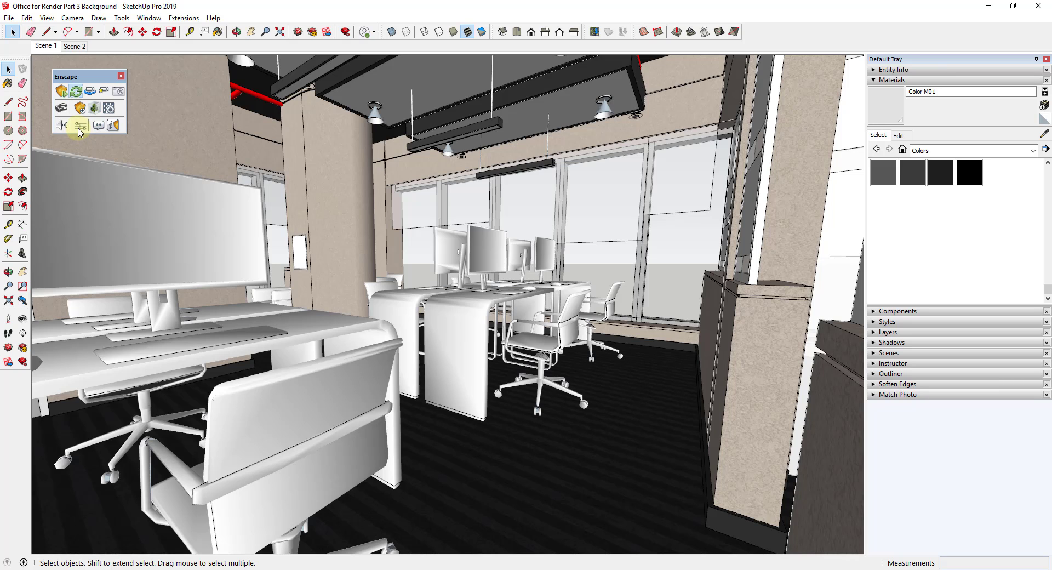
pyautogui.moveTo(184, 239); pyautogui.dragTo(289, 91)
pyautogui.click(366, 119)
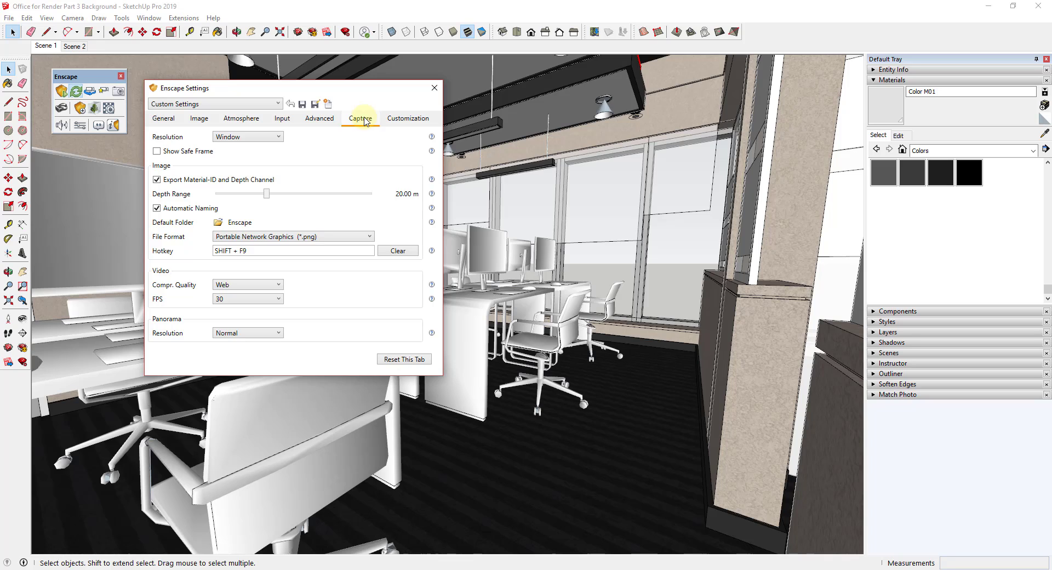
pyautogui.click(258, 139)
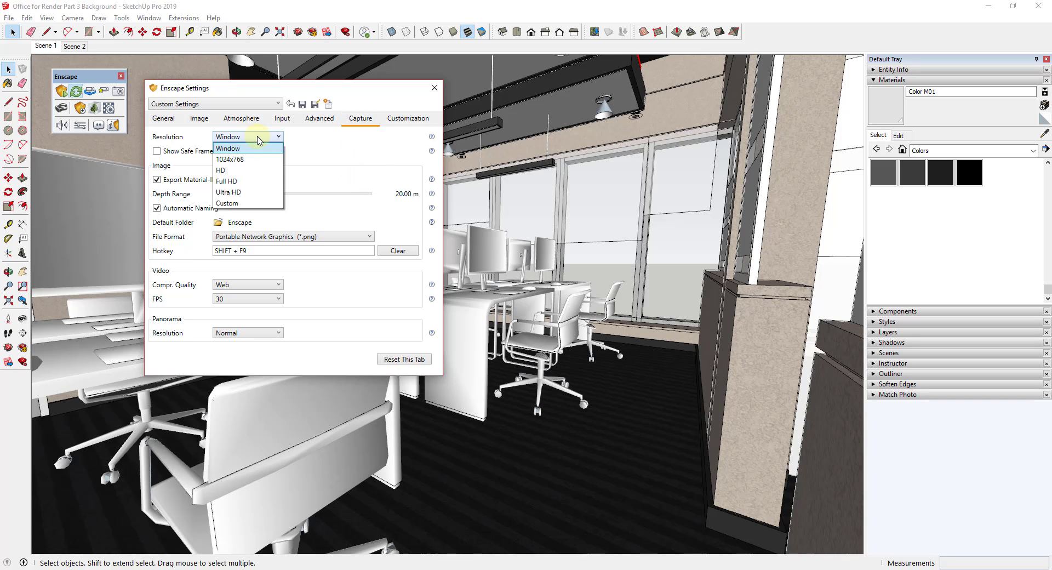
pyautogui.click(240, 183)
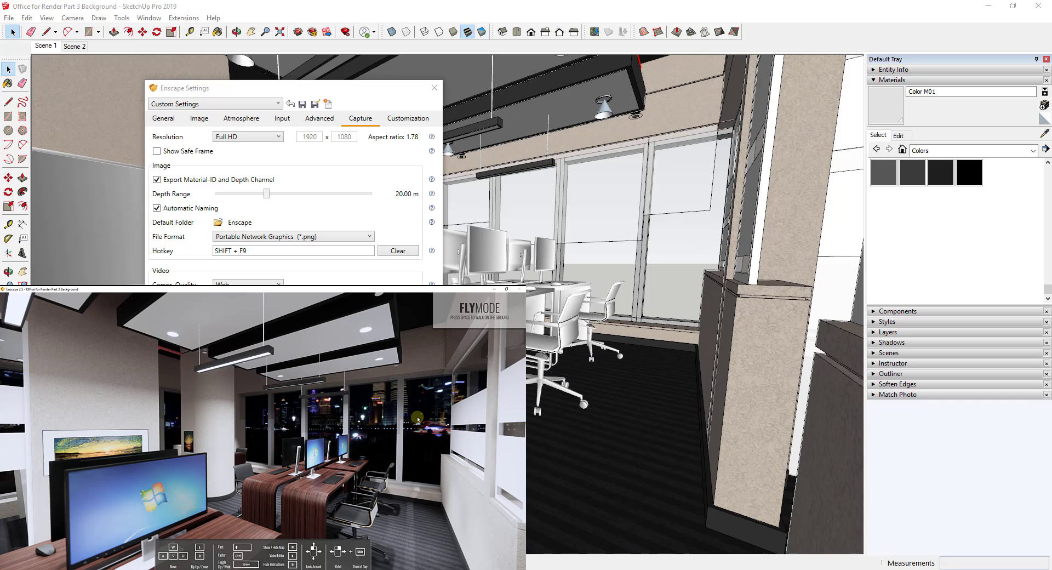
pyautogui.hotkey('shift', 'F9')
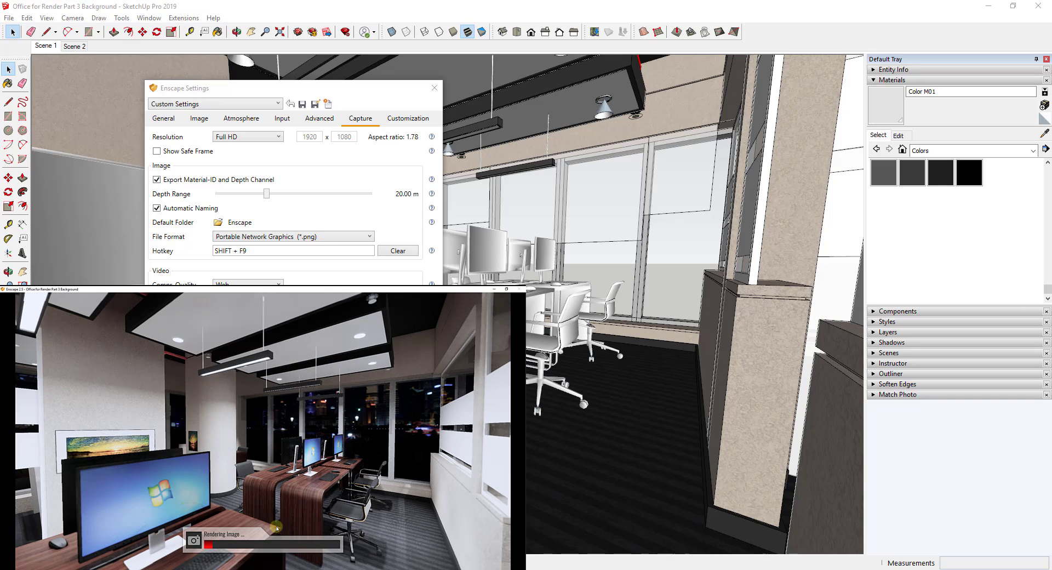